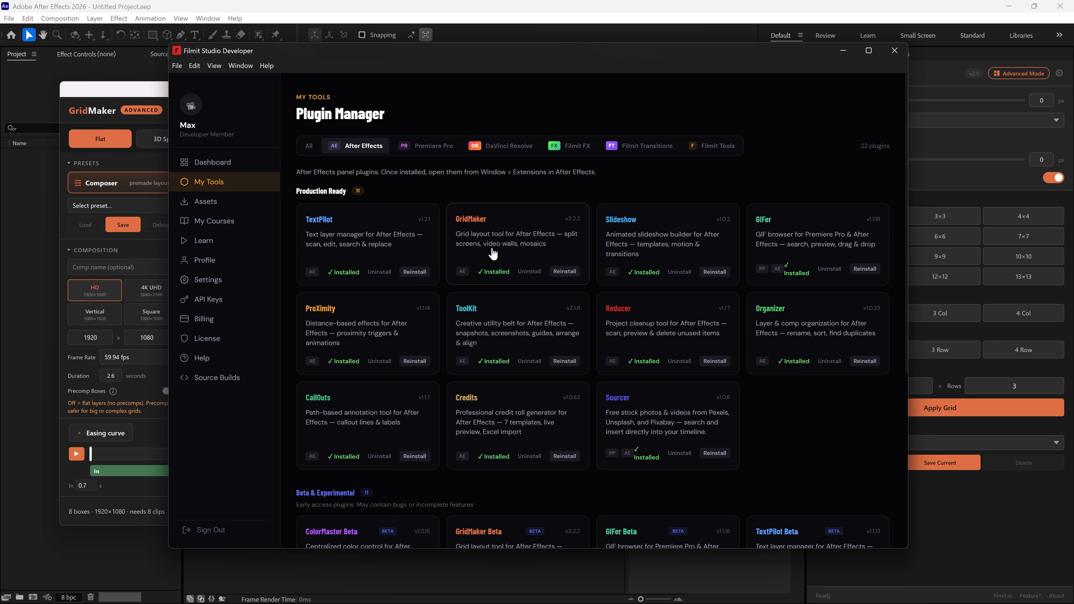
Review the GridMaker plugin details, browse the Premiere Pro, DaVinci Resolve, Filmit FX and Filmit Transitions categories, and return to After Effects
{"action": "left_click", "coordinate": [499, 229]}
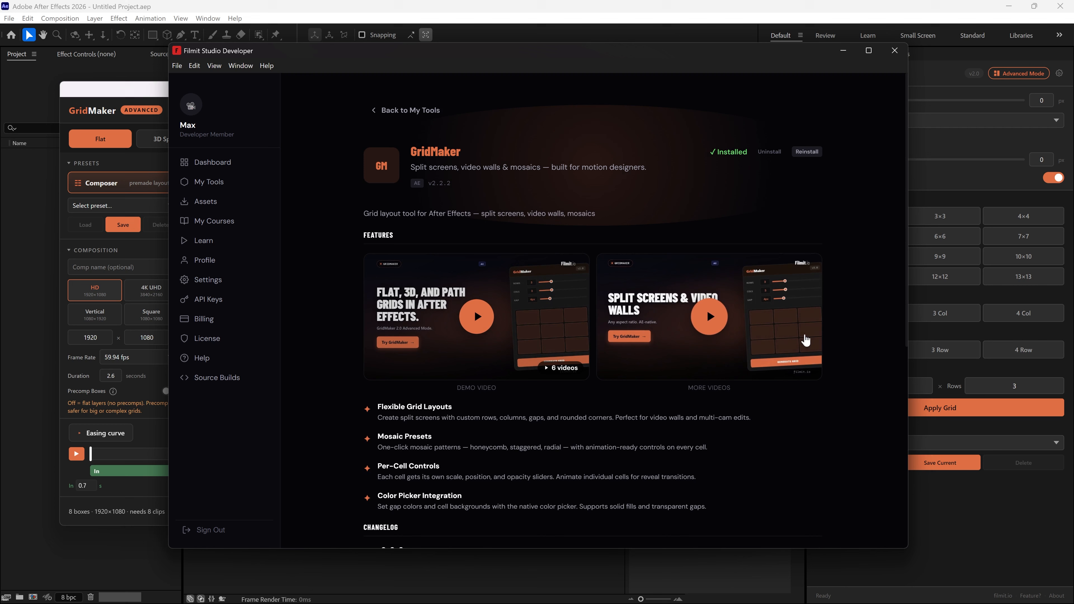
{"action": "key", "text": "Escape"}
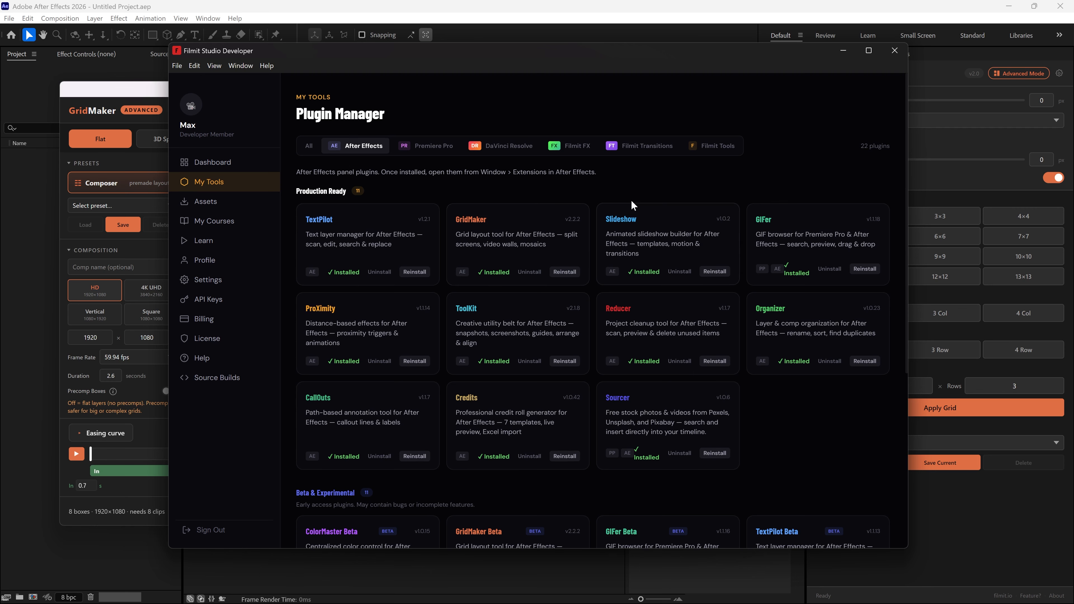
{"action": "left_click", "coordinate": [427, 147]}
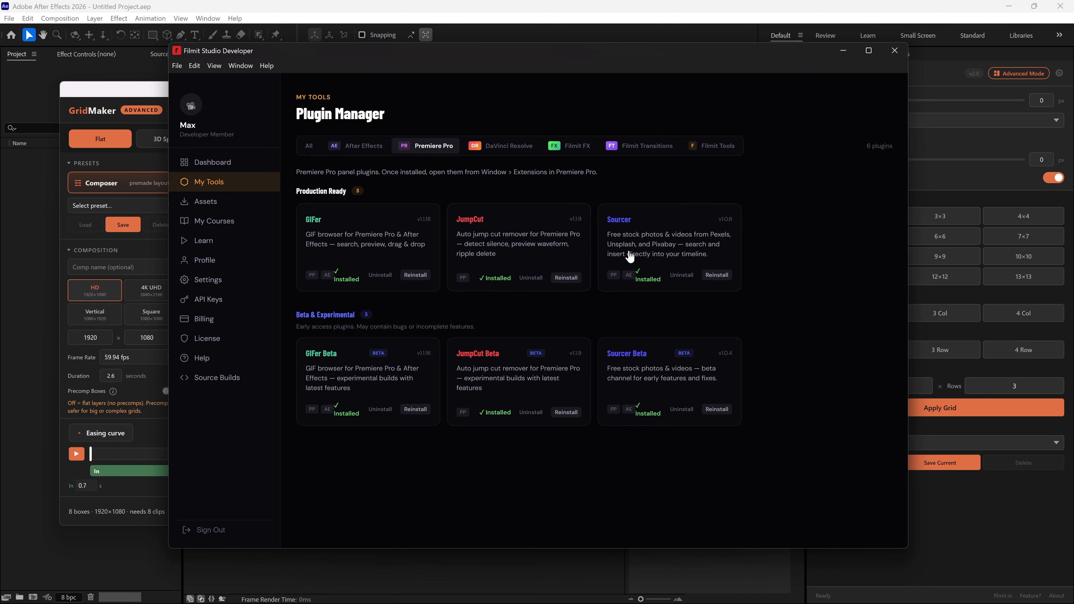
{"action": "left_click", "coordinate": [495, 146]}
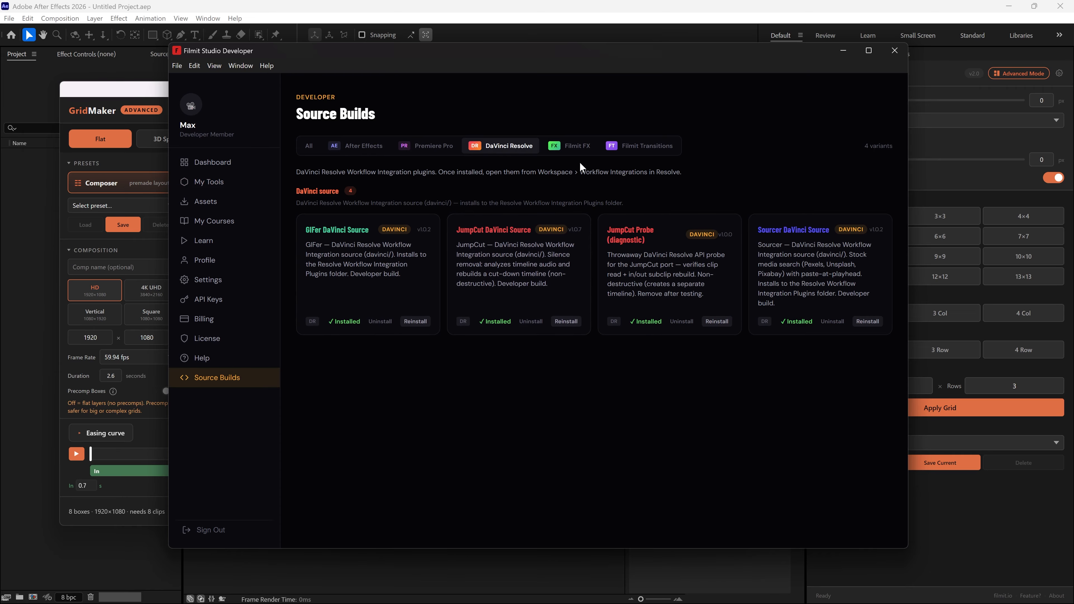
{"action": "left_click", "coordinate": [576, 146]}
{"action": "left_click", "coordinate": [647, 148]}
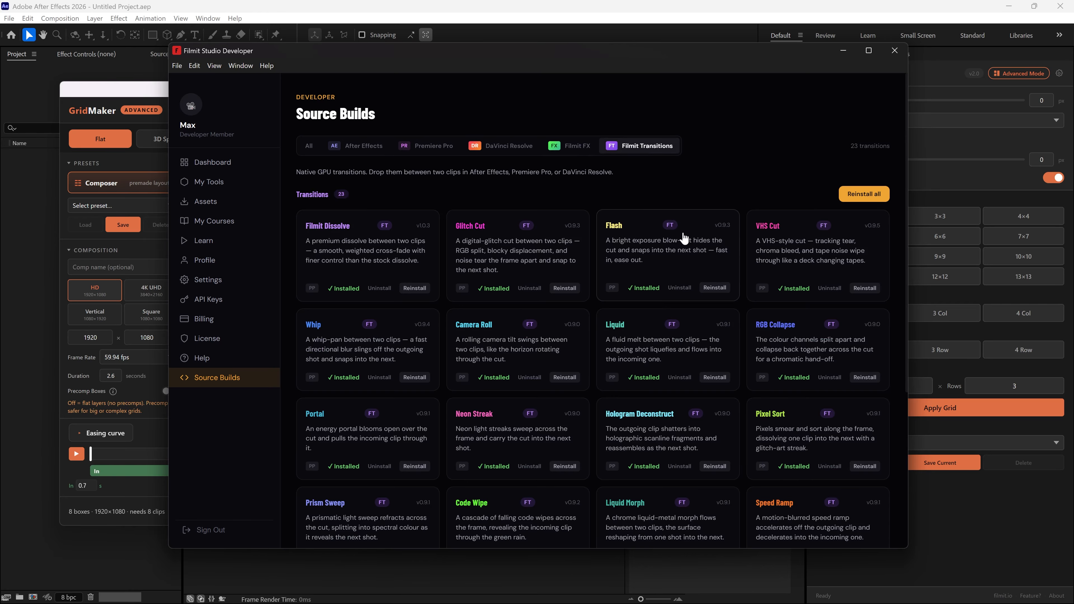
{"action": "key", "text": "alt+F4"}
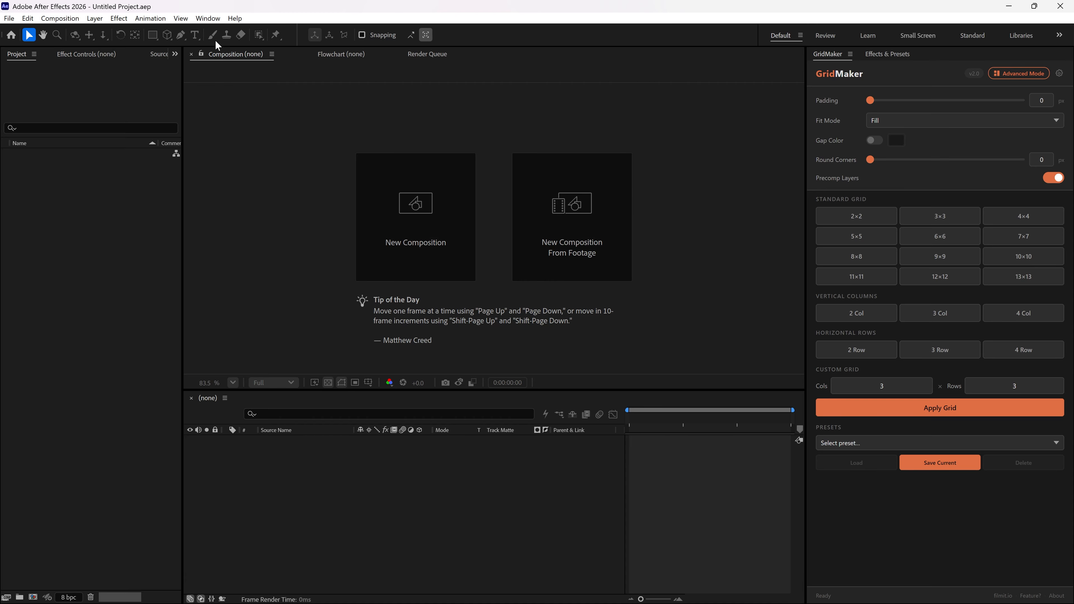
{"action": "left_click", "coordinate": [207, 19]}
{"action": "mouse_move", "coordinate": [271, 63]}
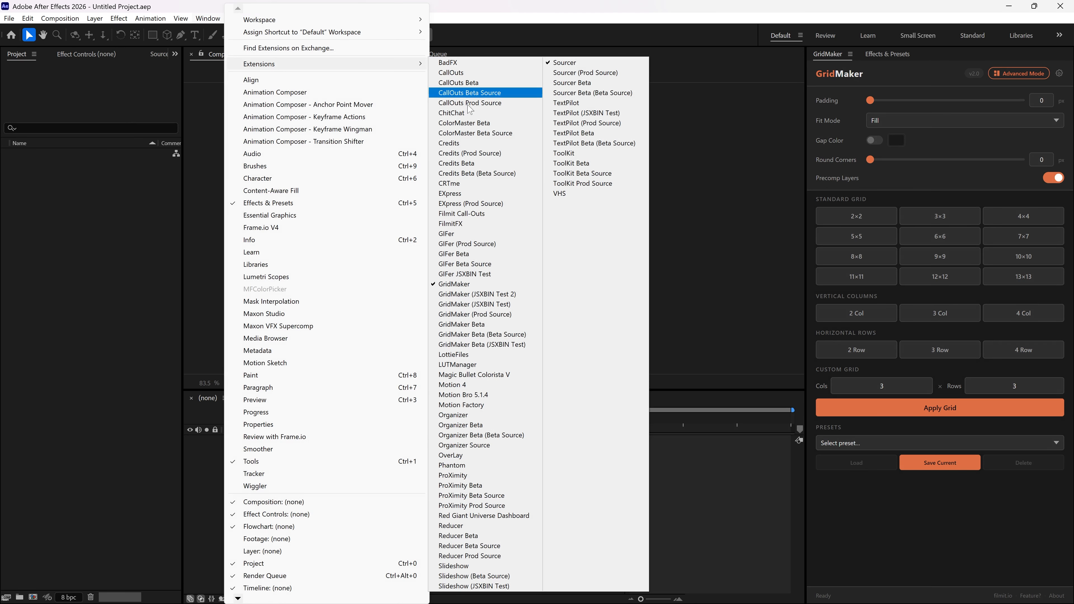
{"action": "left_click", "coordinate": [768, 237]}
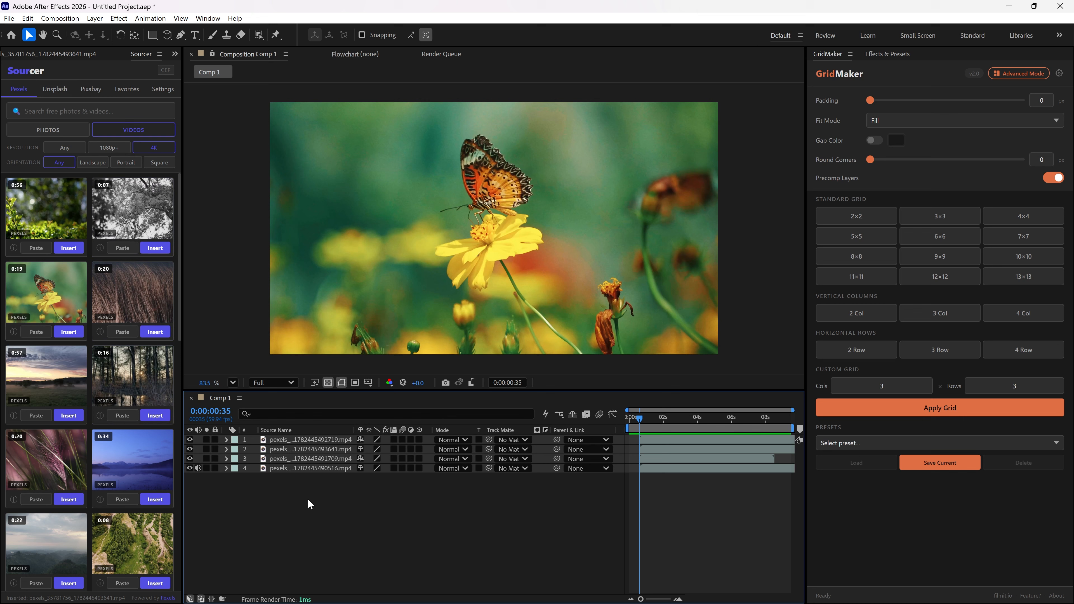
Try arranging all four video layers of Comp 1 in a 2×2 grid and a 10×10 grid, undoing each
{"action": "left_click_drag", "start_coordinate": [310, 503], "coordinate": [327, 436]}
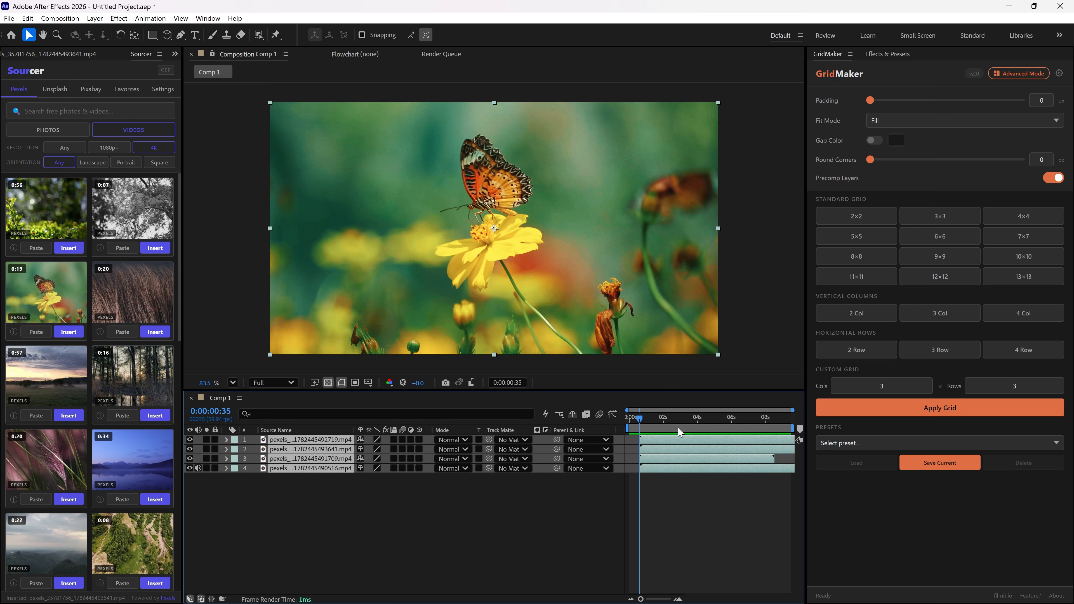
{"action": "left_click", "coordinate": [864, 221]}
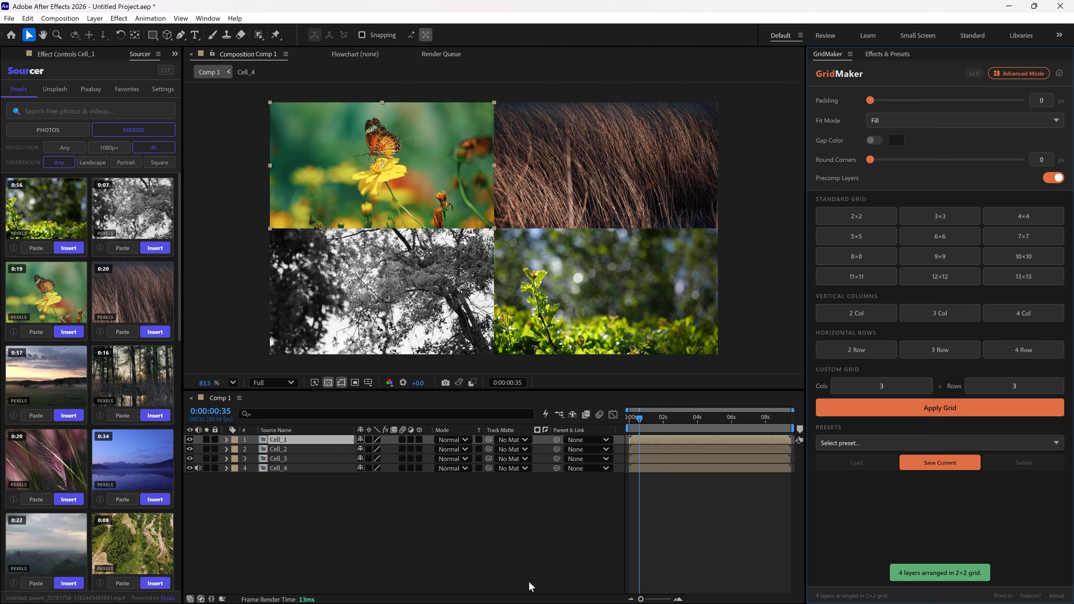
{"action": "key", "text": "ctrl+z"}
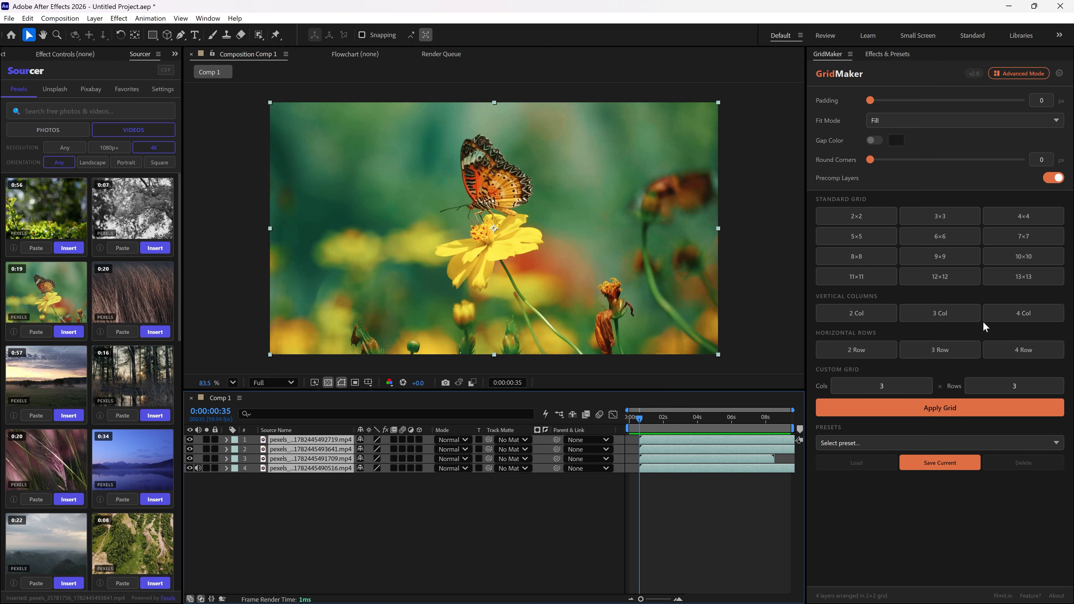
{"action": "left_click", "coordinate": [1045, 255]}
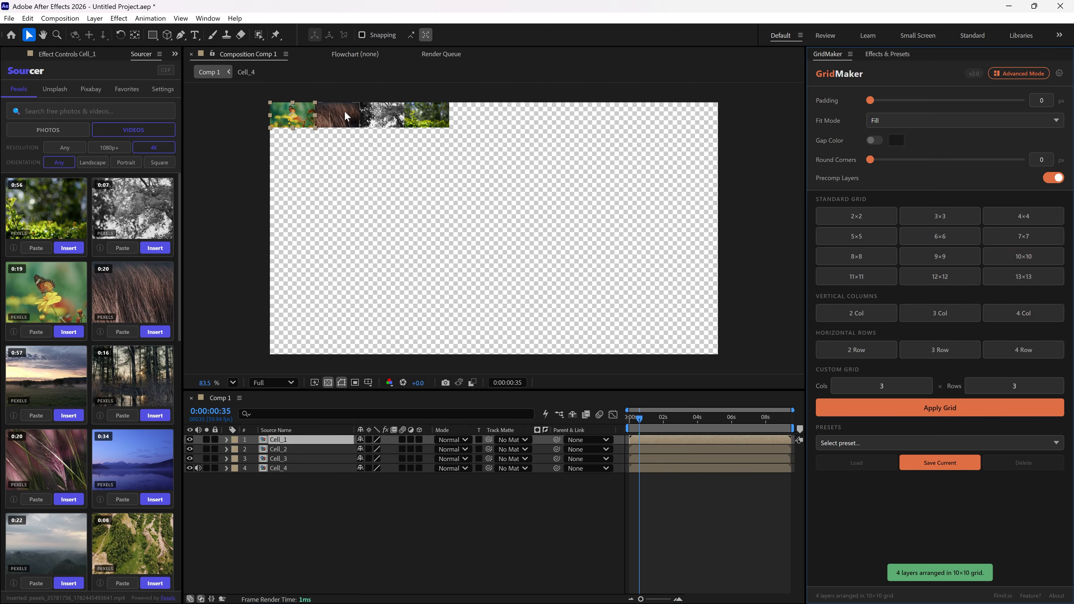
{"action": "key", "text": "ctrl+z"}
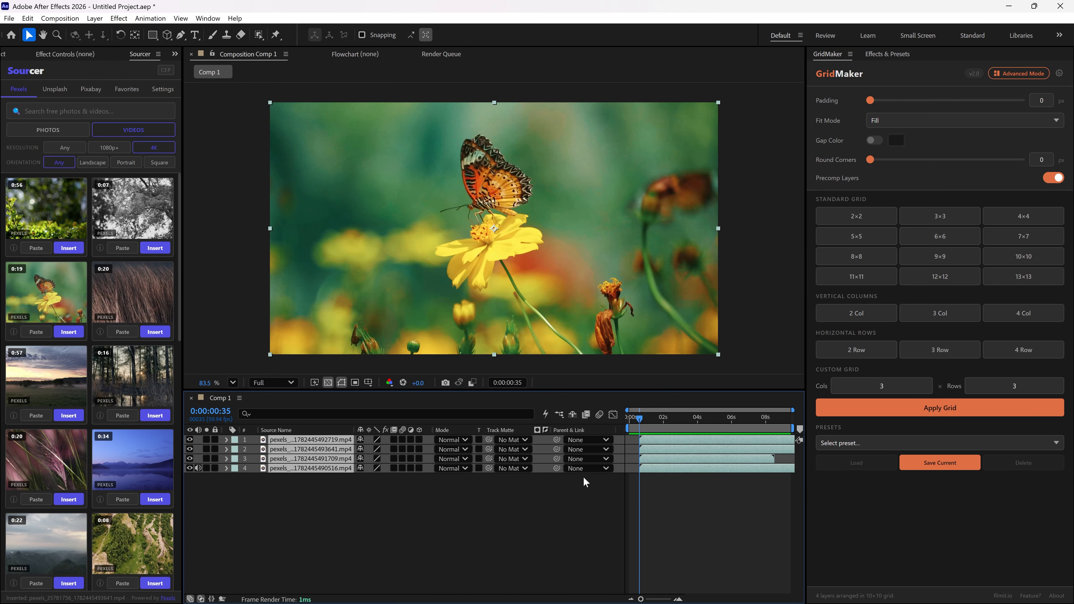
Open GridMaker's Advanced Mode and set the flat layout to a standard 3×3 grid
{"action": "left_click", "coordinate": [1019, 74]}
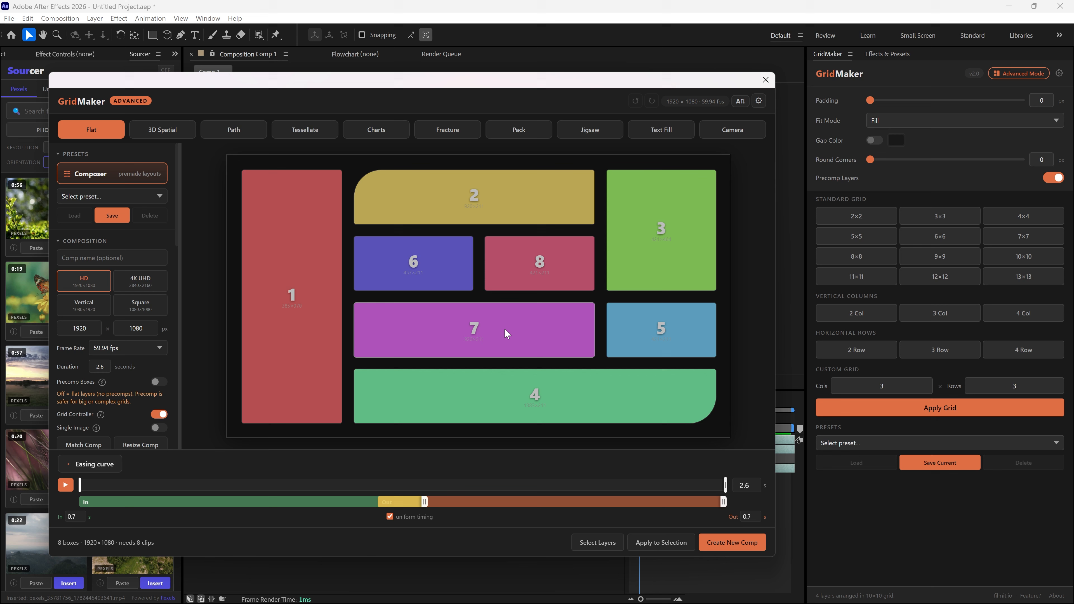
{"action": "scroll", "coordinate": [135, 277], "scroll_direction": "down", "scroll_amount": 6}
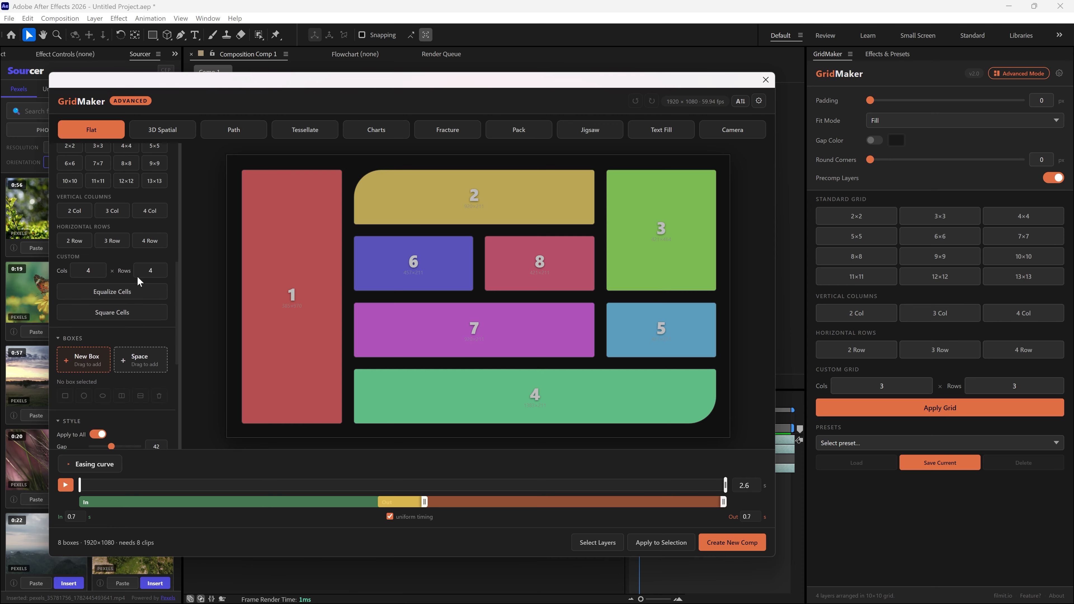
{"action": "scroll", "coordinate": [138, 283], "scroll_direction": "up", "scroll_amount": 1}
{"action": "left_click", "coordinate": [69, 217]}
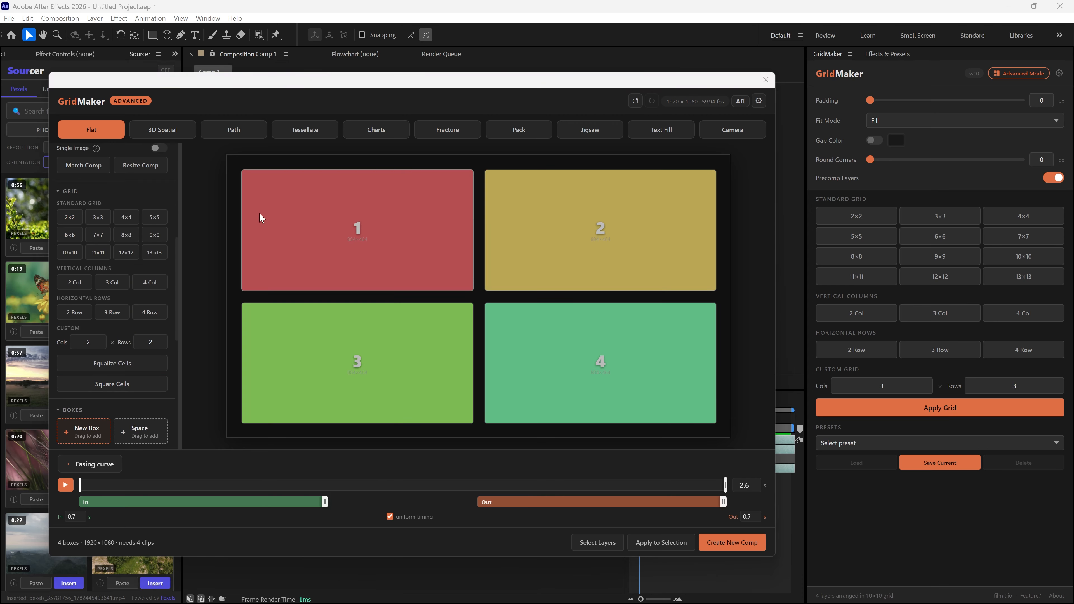
{"action": "left_click", "coordinate": [98, 217]}
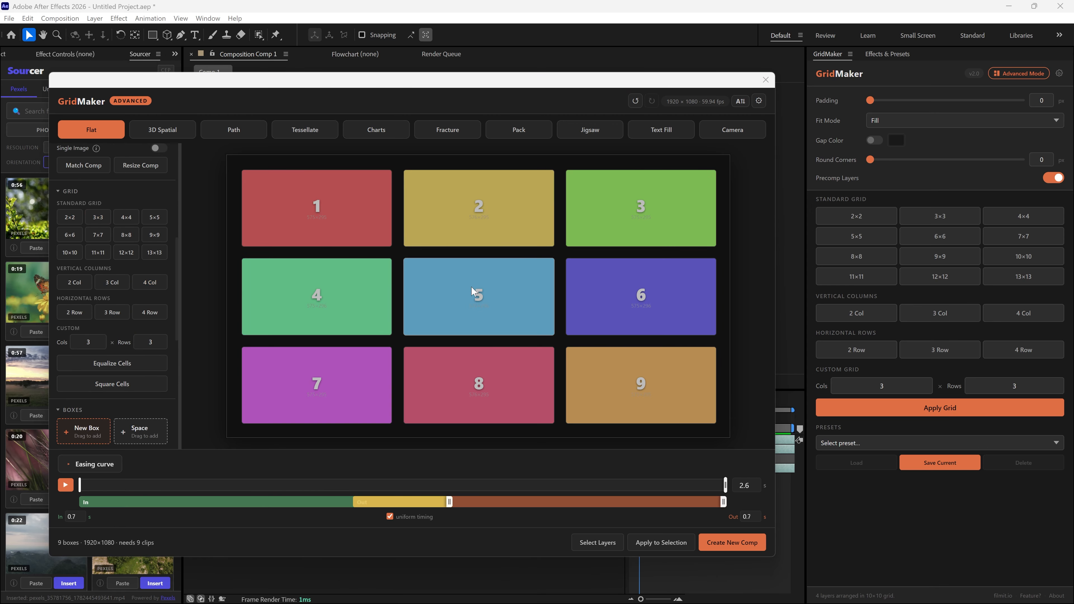
Split box 5 vertically into two side-by-side boxes and box 3 horizontally into two stacked boxes
{"action": "right_click", "coordinate": [449, 290]}
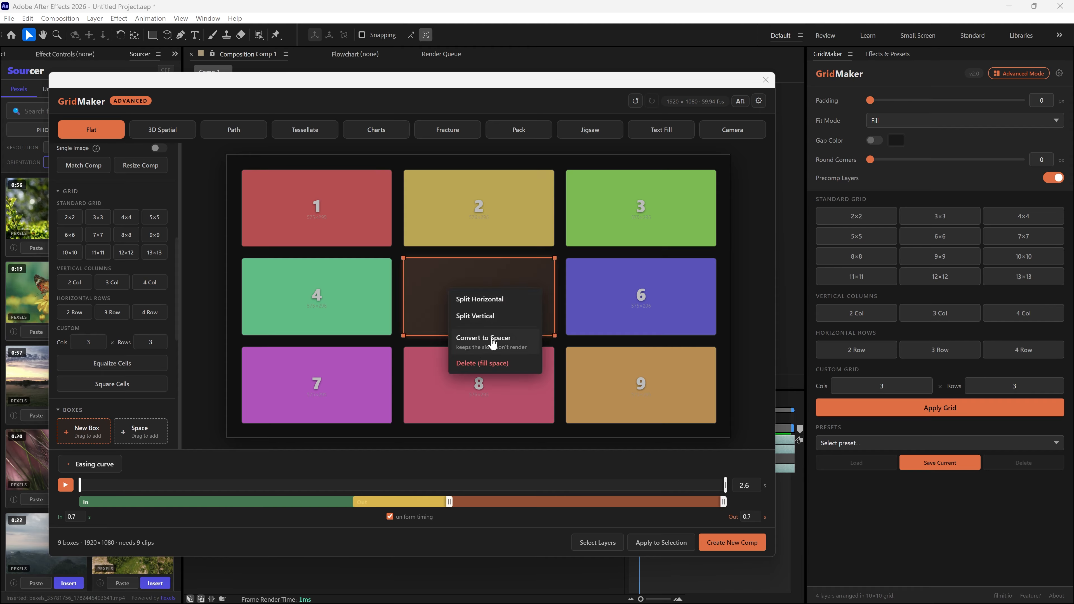
{"action": "left_click", "coordinate": [475, 315]}
{"action": "right_click", "coordinate": [602, 224]}
{"action": "left_click", "coordinate": [635, 237]}
{"action": "left_click", "coordinate": [309, 380]}
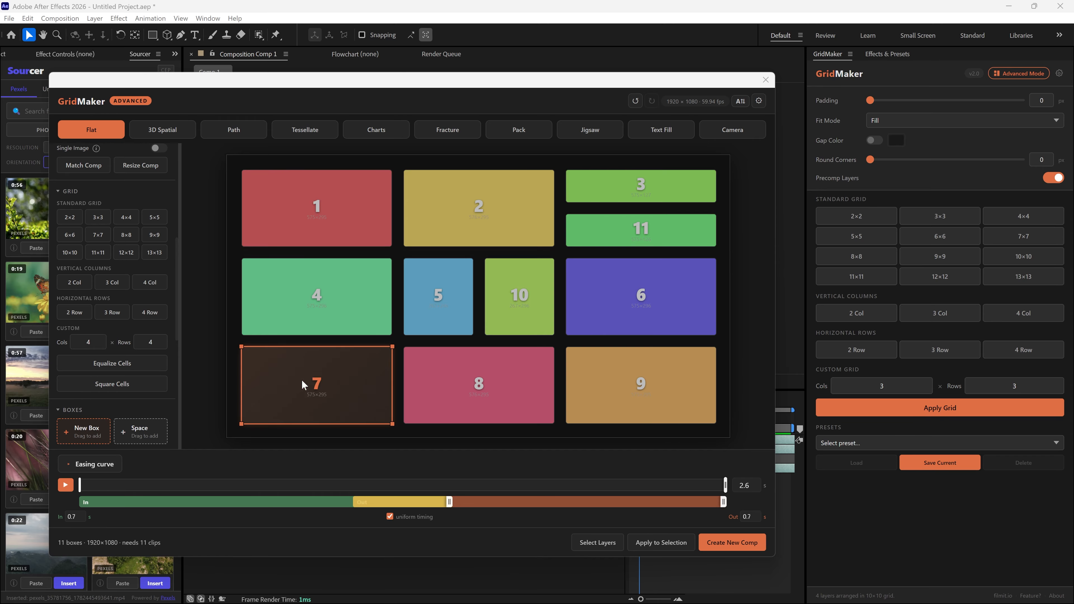
Add a spacer beside box 4 in the middle row and delete box 4 so the spacer fills its space
{"action": "left_click_drag", "start_coordinate": [144, 437], "coordinate": [358, 298]}
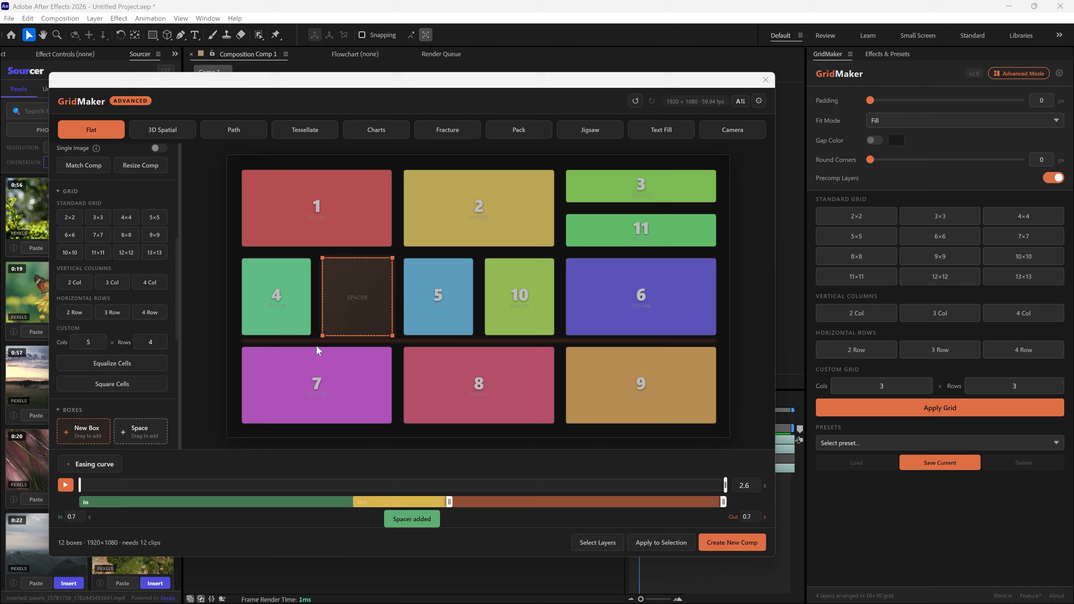
{"action": "left_click", "coordinate": [294, 313]}
{"action": "right_click", "coordinate": [294, 313]}
{"action": "left_click", "coordinate": [334, 379]}
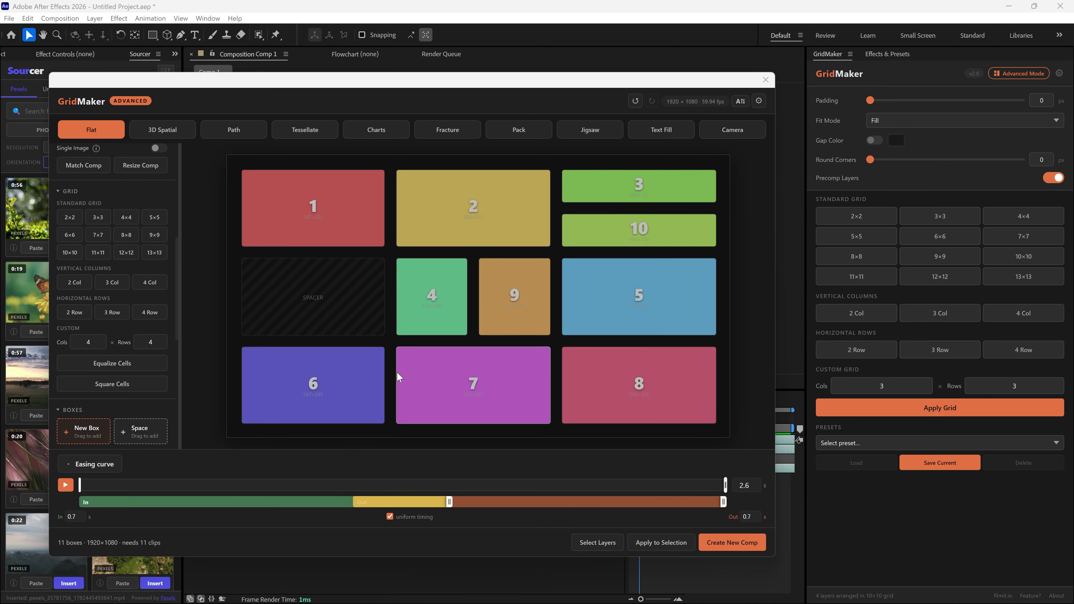
Enlarge box 1 in both width and height by pulling its lower-right corner outward
{"action": "left_click", "coordinate": [309, 219]}
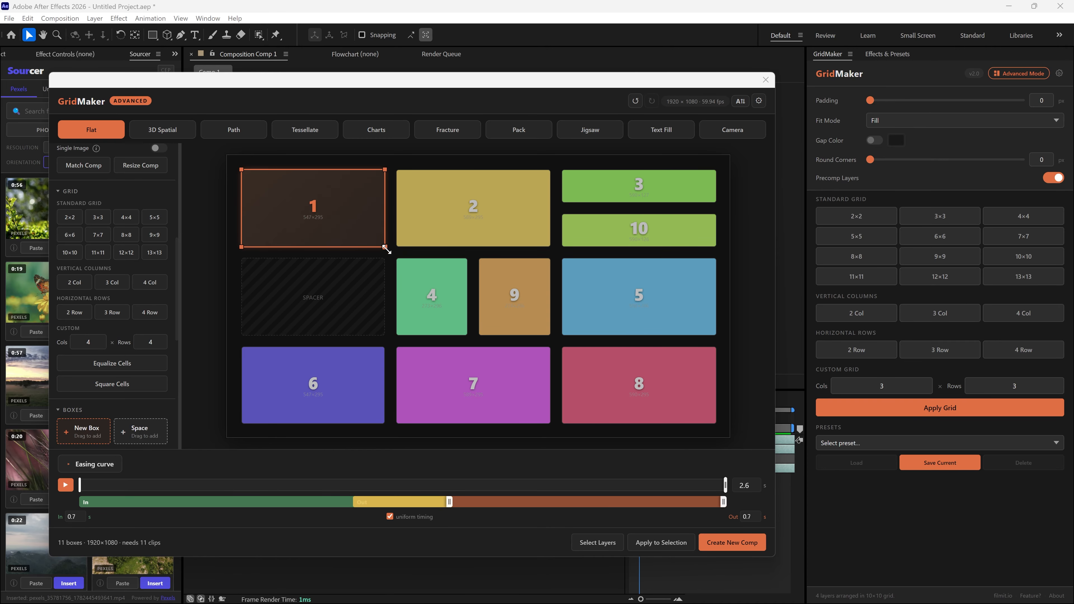
{"action": "left_click_drag", "start_coordinate": [384, 247], "coordinate": [425, 278]}
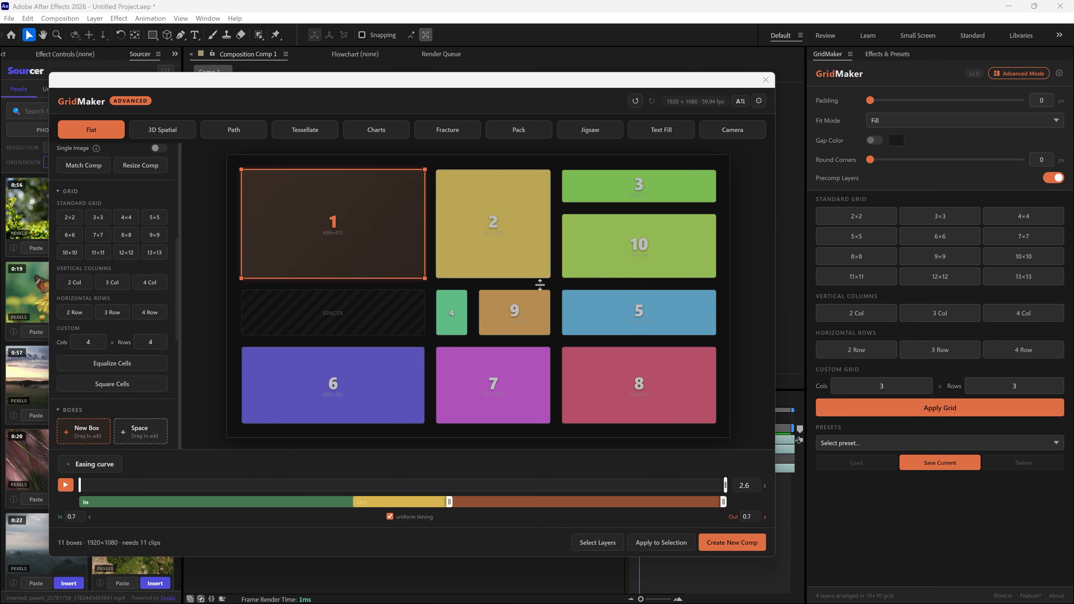
Extend the grid animation's total duration to 3.5 seconds and preview the animation
{"action": "left_click_drag", "start_coordinate": [726, 483], "coordinate": [948, 475]}
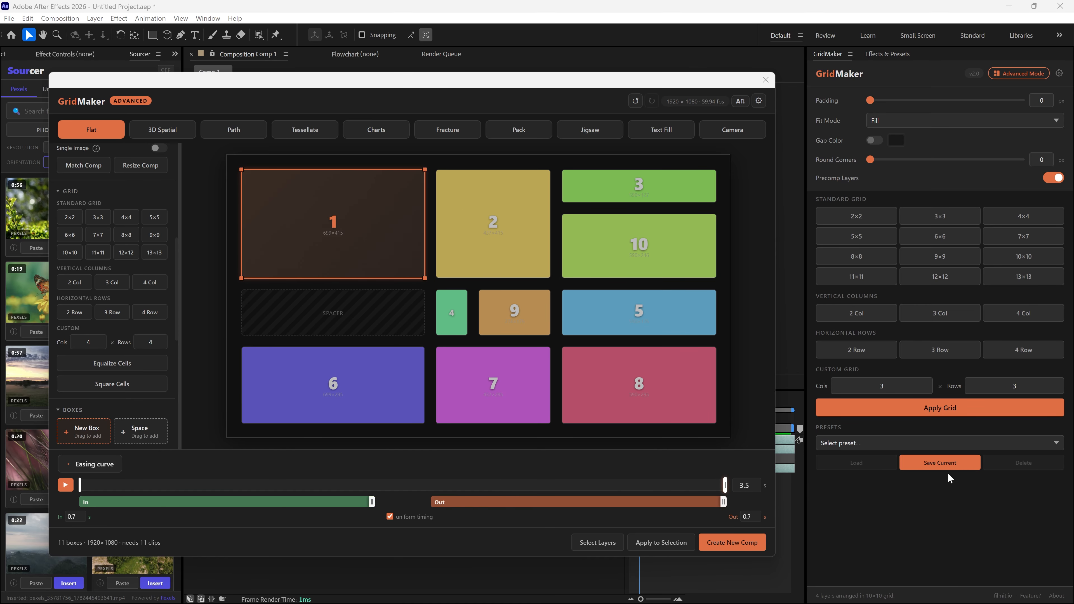
{"action": "left_click", "coordinate": [68, 486]}
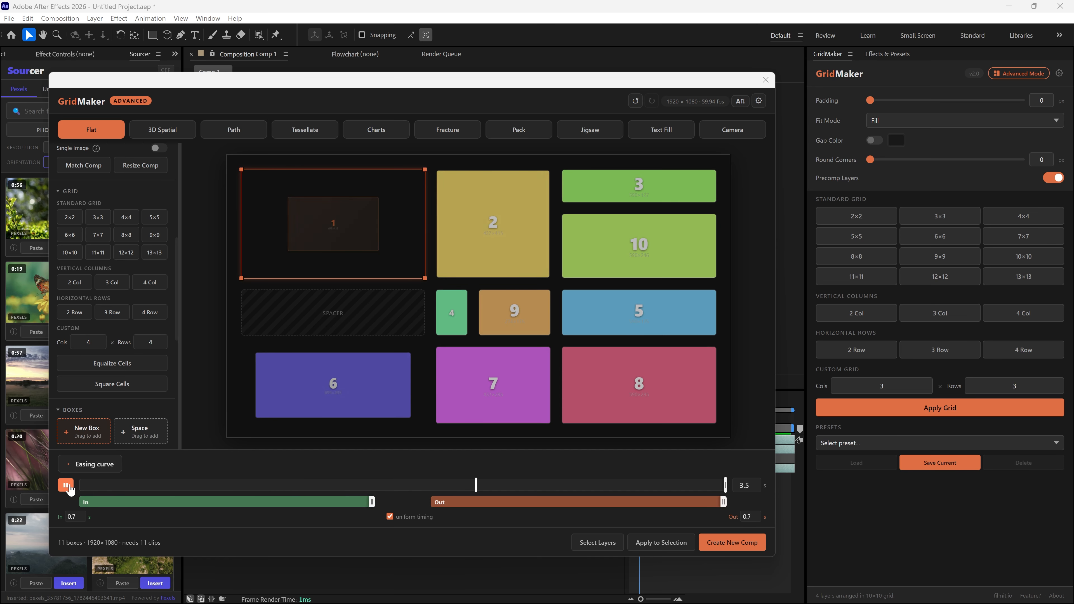
{"action": "left_click", "coordinate": [68, 487]}
Set the grid's In animation to Zoom In (3D)
{"action": "scroll", "coordinate": [136, 311], "scroll_direction": "down", "scroll_amount": 8}
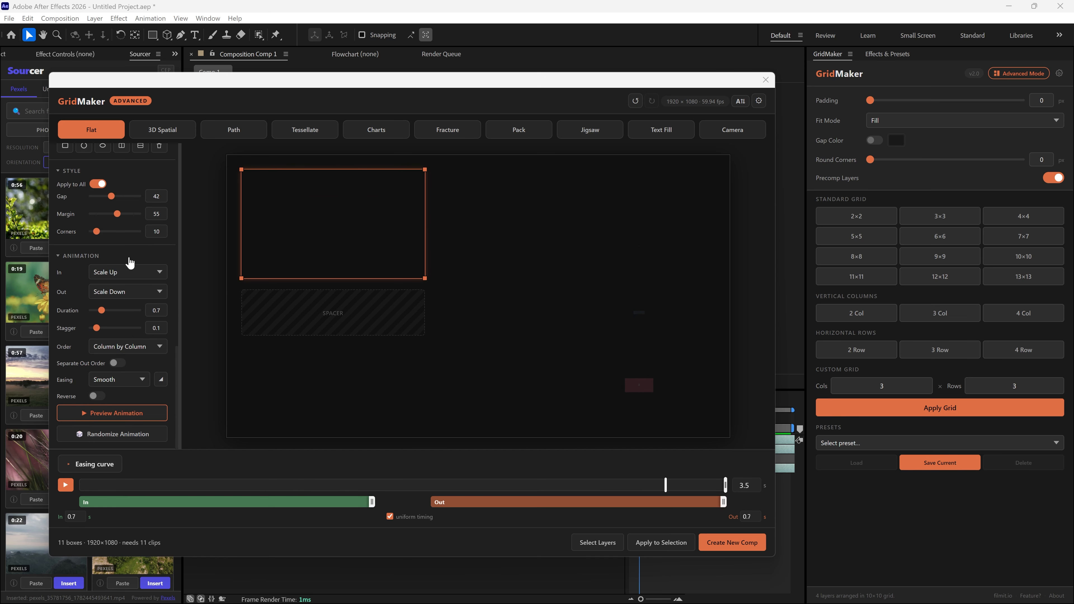
{"action": "left_click", "coordinate": [111, 272]}
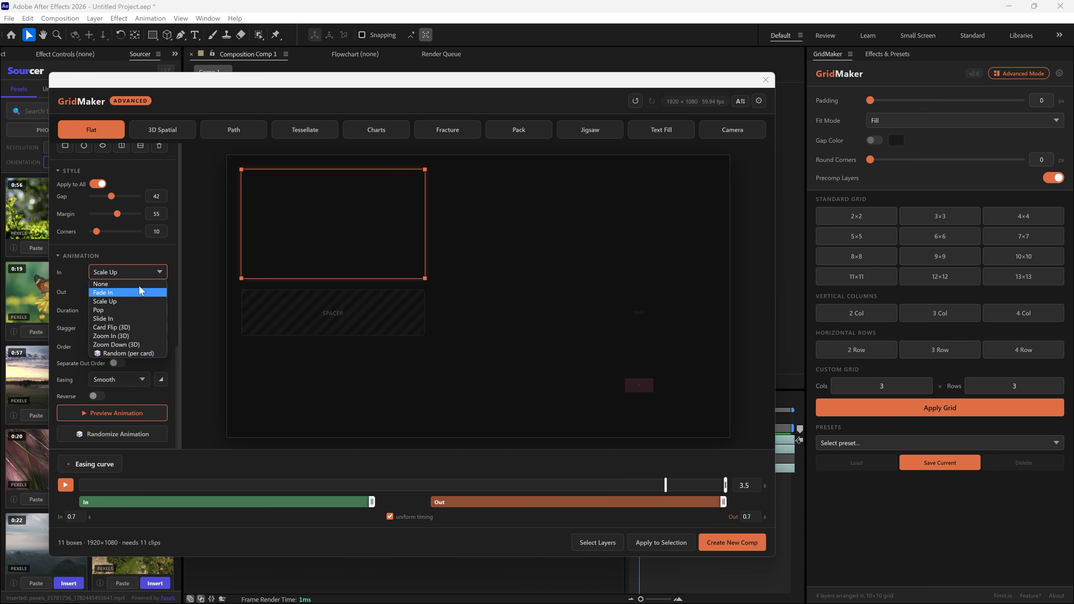
{"action": "left_click", "coordinate": [126, 336]}
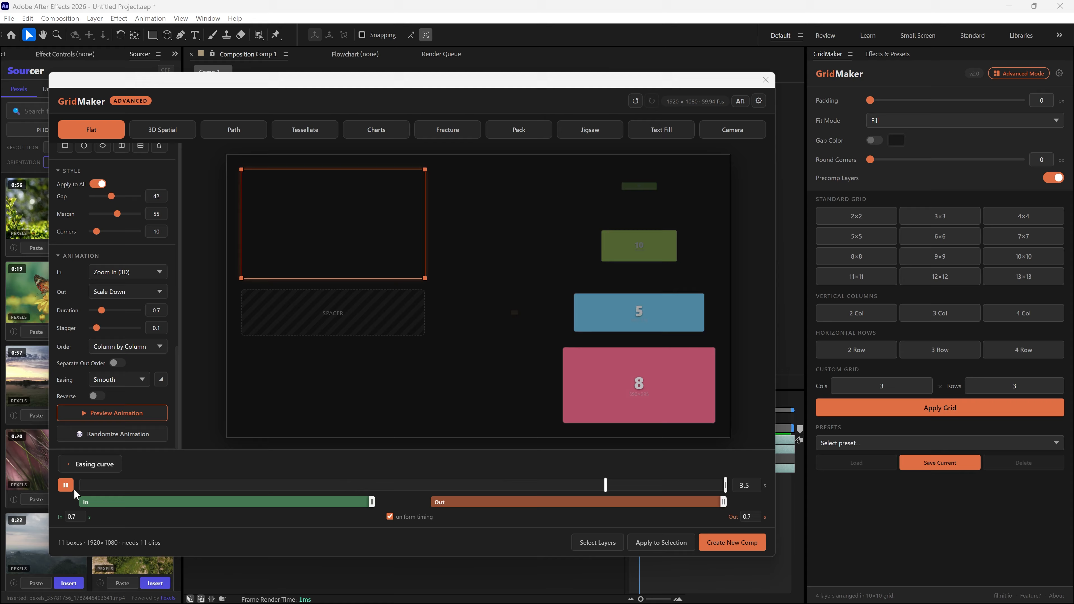
Create a new composition from the animated grid layout and play it back outside the GridMaker window
{"action": "left_click", "coordinate": [735, 545]}
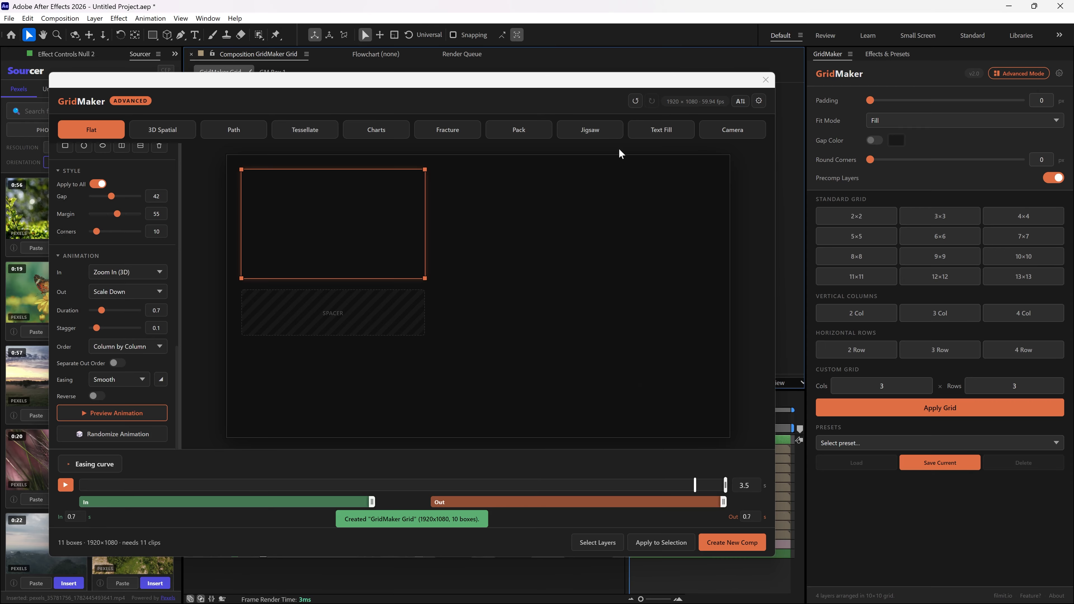
{"action": "left_click", "coordinate": [765, 80]}
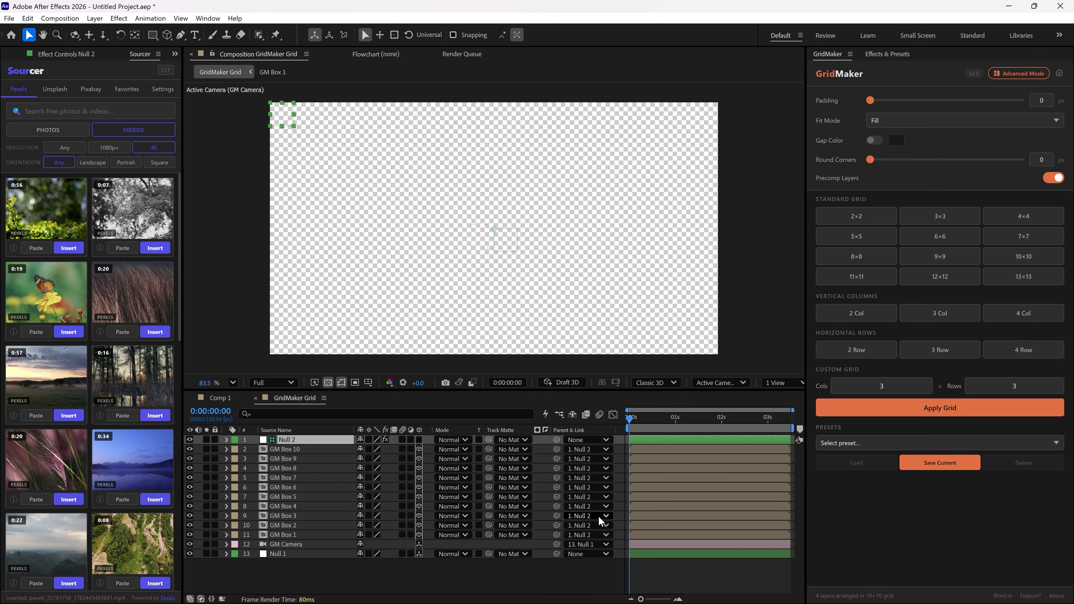
{"action": "key", "text": "space"}
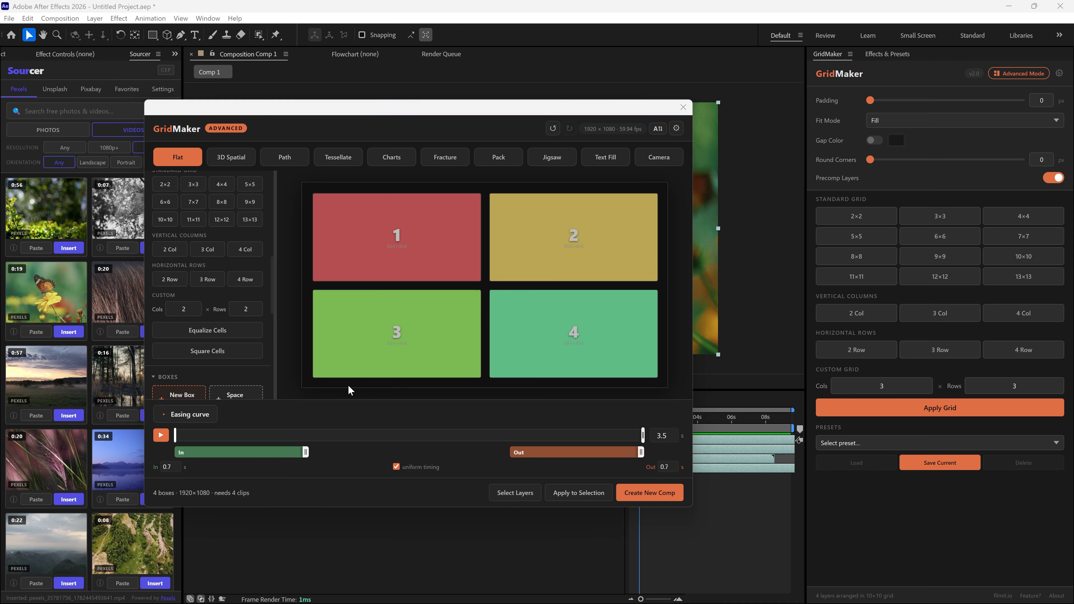
Preview the 2×2 grid animation, have GridMaker select the four video layers in Comp 1, and apply the grid to them
{"action": "left_click", "coordinate": [162, 435]}
{"action": "left_click", "coordinate": [515, 492]}
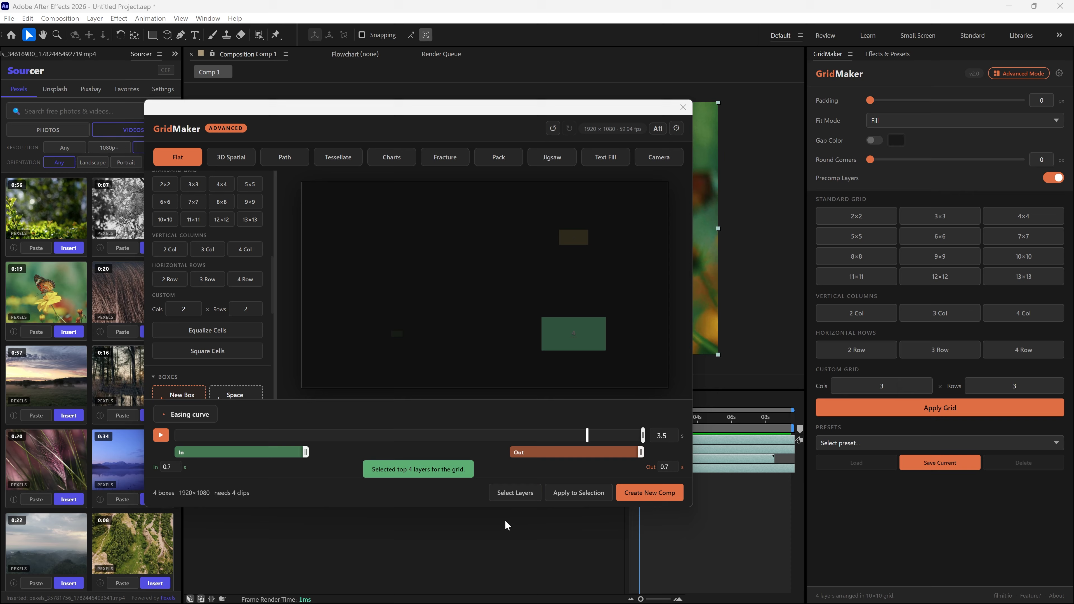
{"action": "mouse_move", "coordinate": [562, 108]}
{"action": "left_mouse_down"}
{"action": "mouse_move", "coordinate": [574, 146]}
{"action": "mouse_move", "coordinate": [581, 495]}
{"action": "mouse_move", "coordinate": [572, 102]}
{"action": "left_mouse_up"}
{"action": "left_click", "coordinate": [589, 490]}
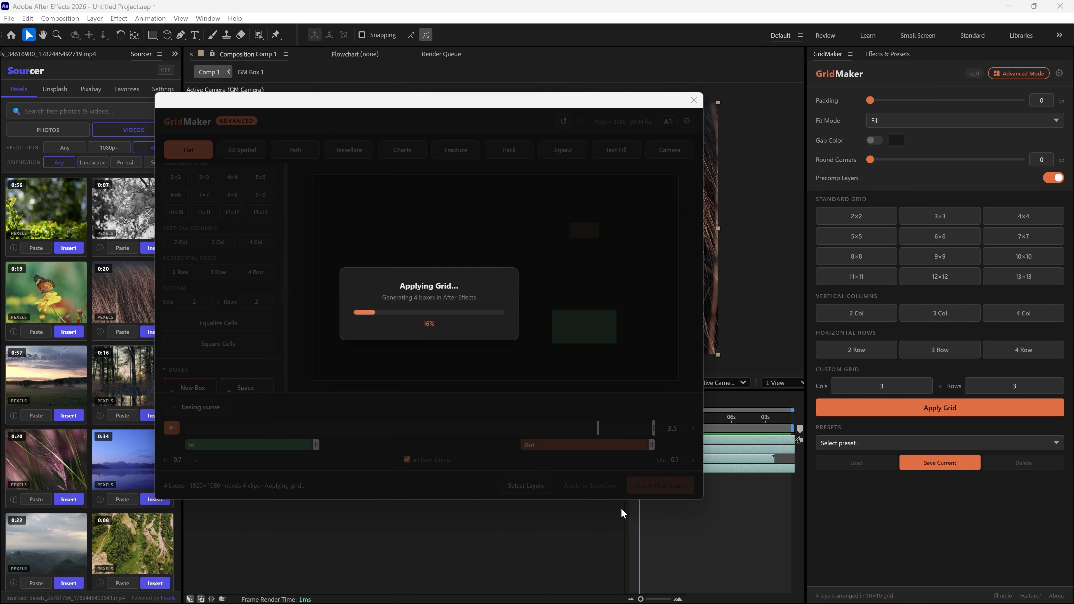
{"action": "left_click_drag", "start_coordinate": [611, 100], "coordinate": [881, 115]}
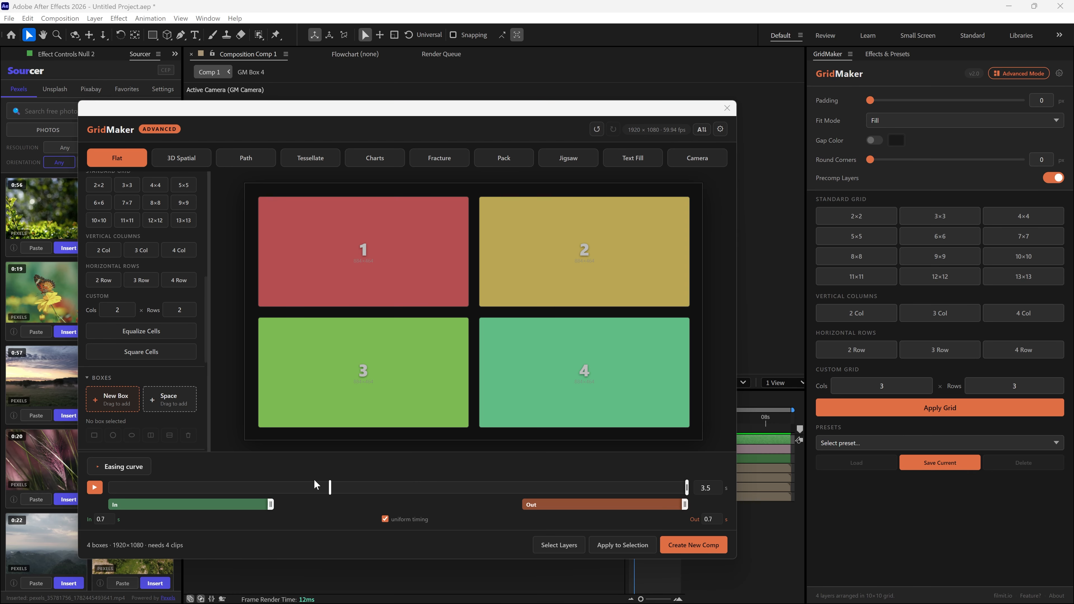
Lengthen the In phase of the 2×2 grid animation, keeping uniform timing on
{"action": "left_click_drag", "start_coordinate": [271, 505], "coordinate": [339, 504]}
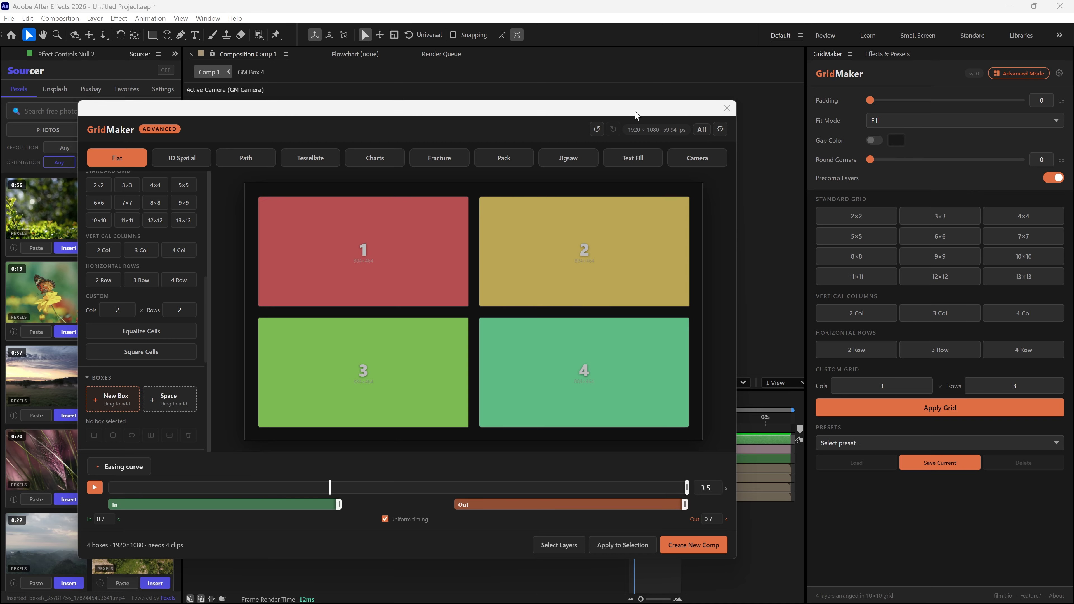
Reopen GridMaker's advanced window, switch to the 3D Spatial layout and reduce its boxes to 9
{"action": "left_click", "coordinate": [726, 108]}
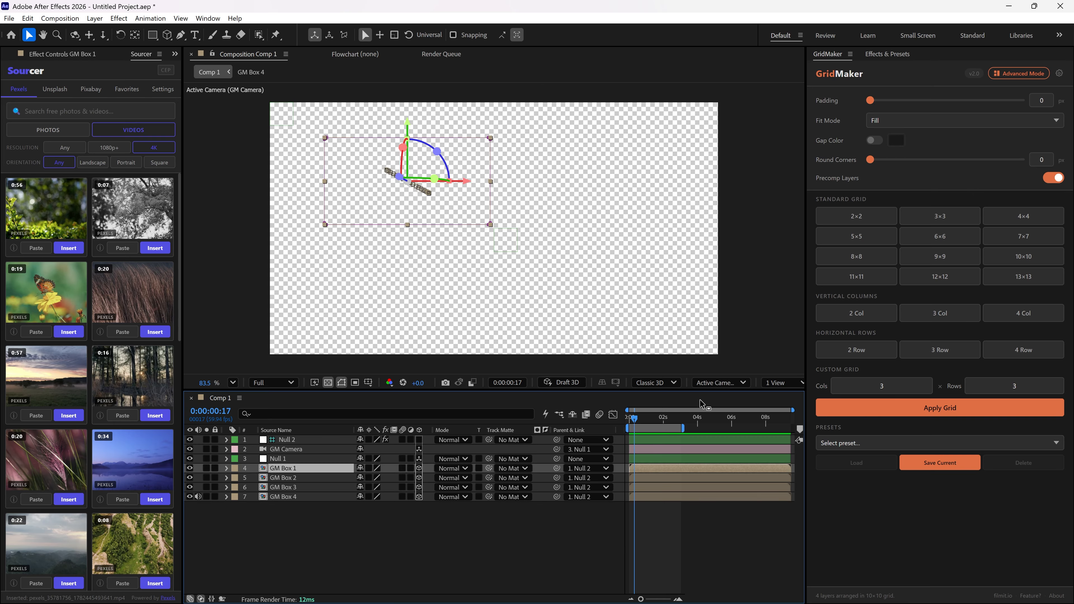
{"action": "left_click", "coordinate": [1020, 74]}
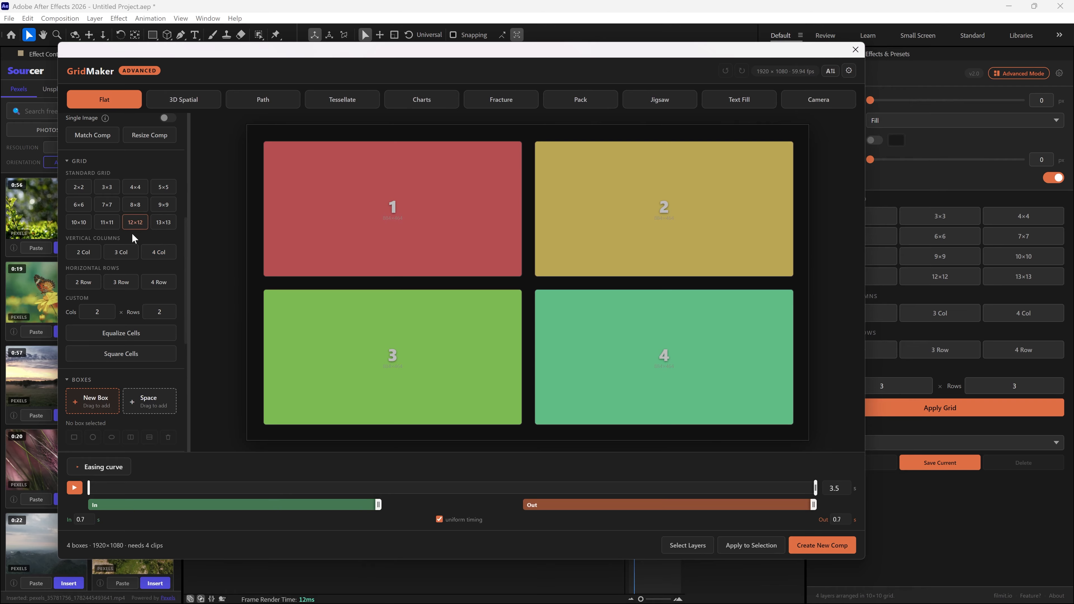
{"action": "scroll", "coordinate": [125, 183], "scroll_direction": "up", "scroll_amount": 5}
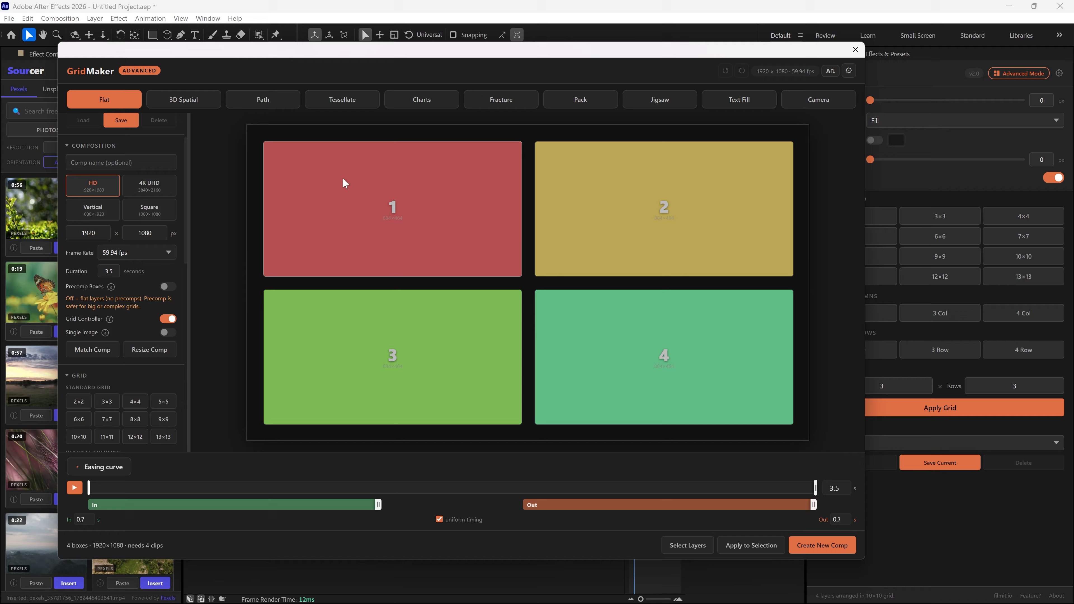
{"action": "left_click", "coordinate": [182, 100]}
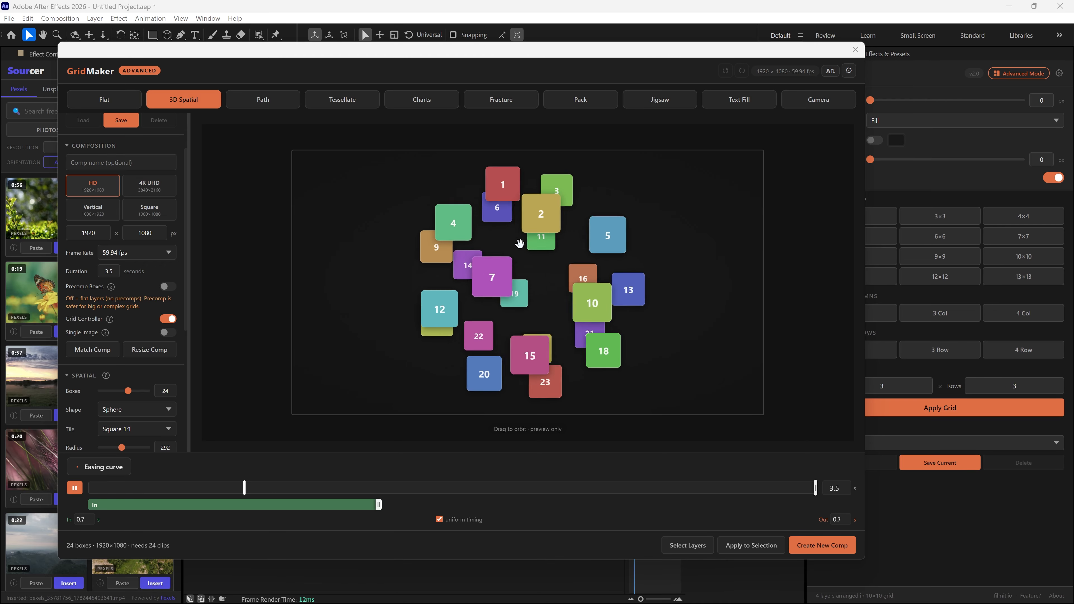
{"action": "scroll", "coordinate": [153, 305], "scroll_direction": "down", "scroll_amount": 2}
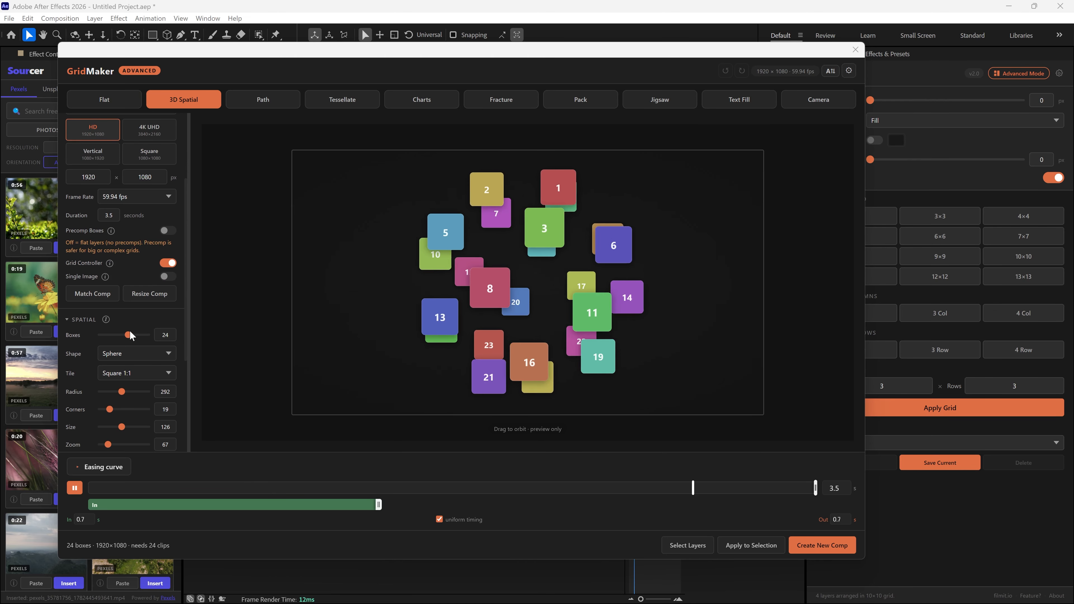
{"action": "left_click_drag", "start_coordinate": [131, 335], "coordinate": [111, 340]}
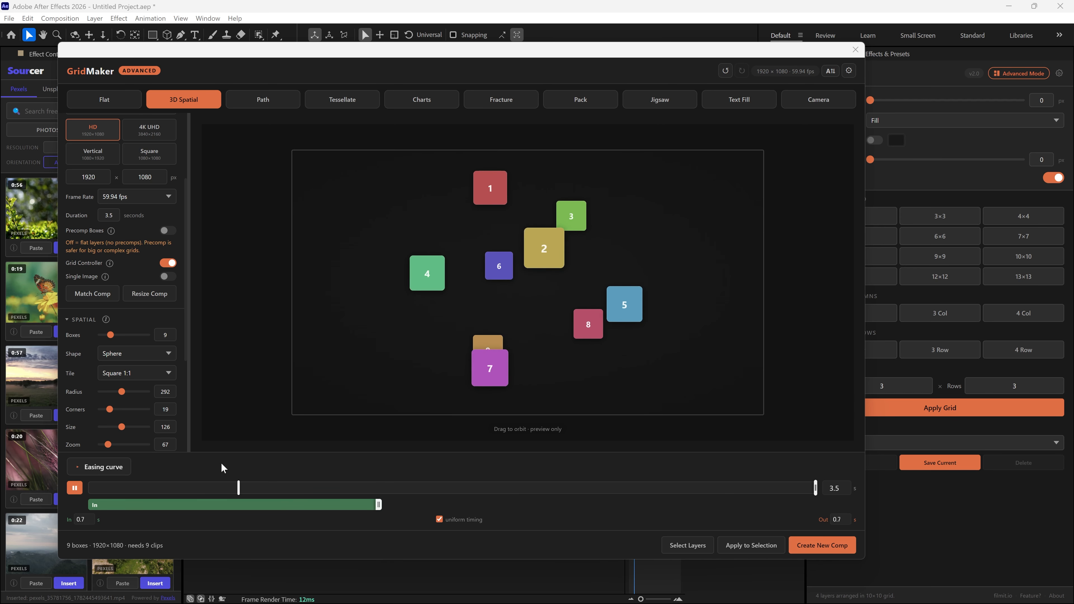
Set the spatial layout's Assemble animation to Scale Up for In and Scale Down for Out
{"action": "scroll", "coordinate": [134, 364], "scroll_direction": "down", "scroll_amount": 4}
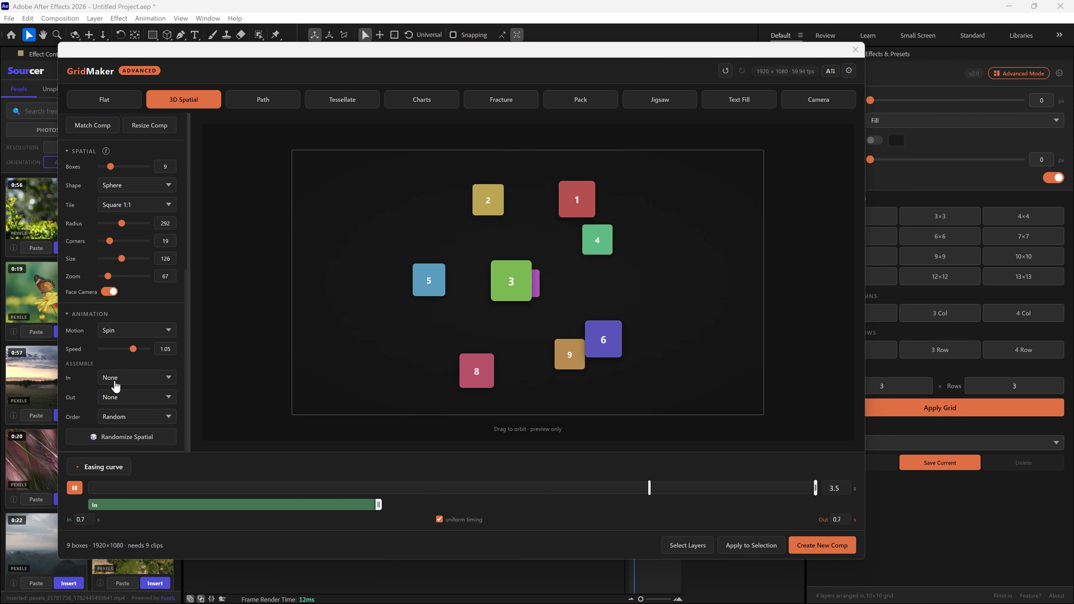
{"action": "left_click", "coordinate": [111, 378]}
{"action": "left_click", "coordinate": [146, 419]}
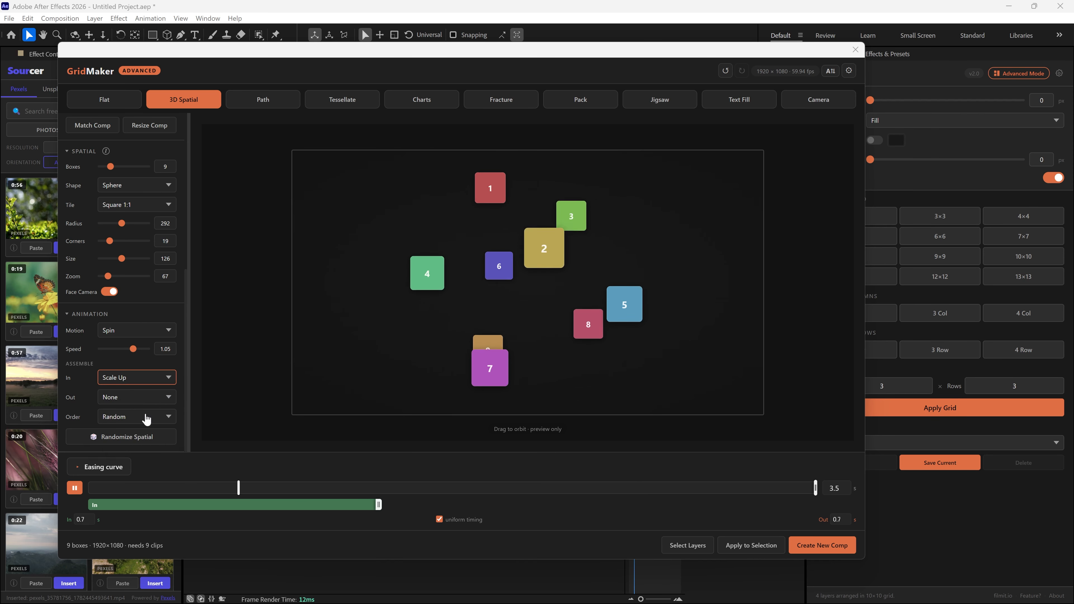
{"action": "left_click", "coordinate": [136, 398]}
{"action": "left_click", "coordinate": [133, 418]}
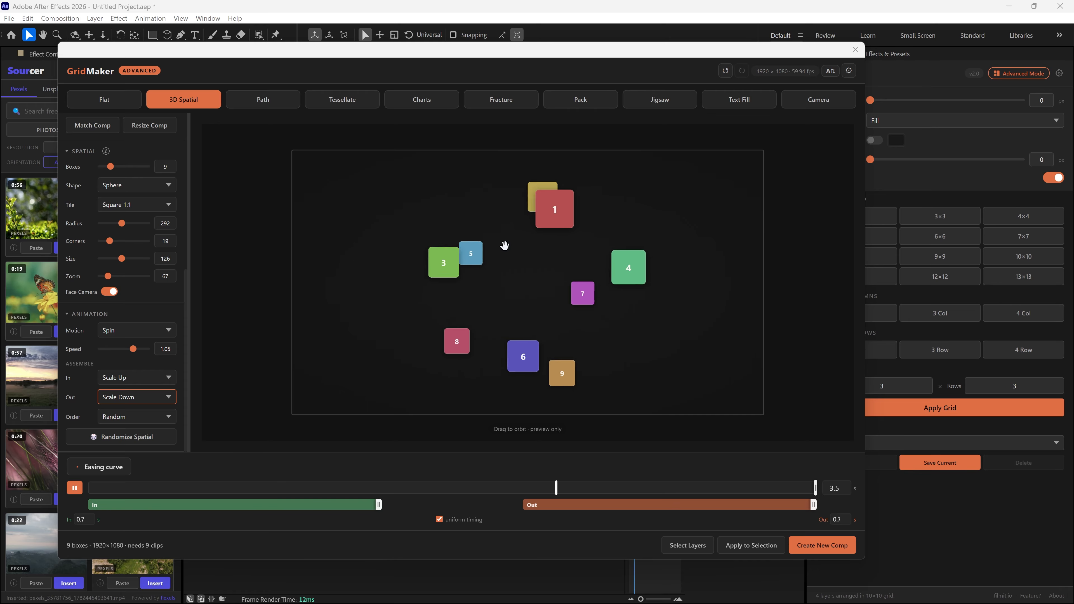
Create a new composition from the nine-box sphere layout, close the GridMaker window and play the composition back
{"action": "left_click", "coordinate": [818, 544]}
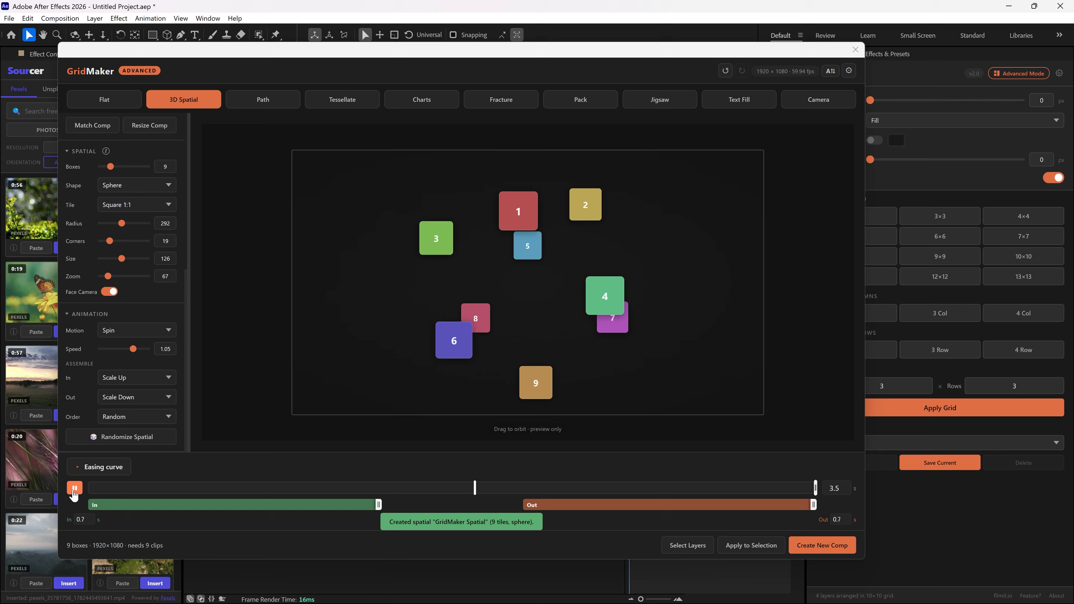
{"action": "left_click", "coordinate": [74, 491]}
{"action": "left_click", "coordinate": [855, 49]}
{"action": "key", "text": "space"}
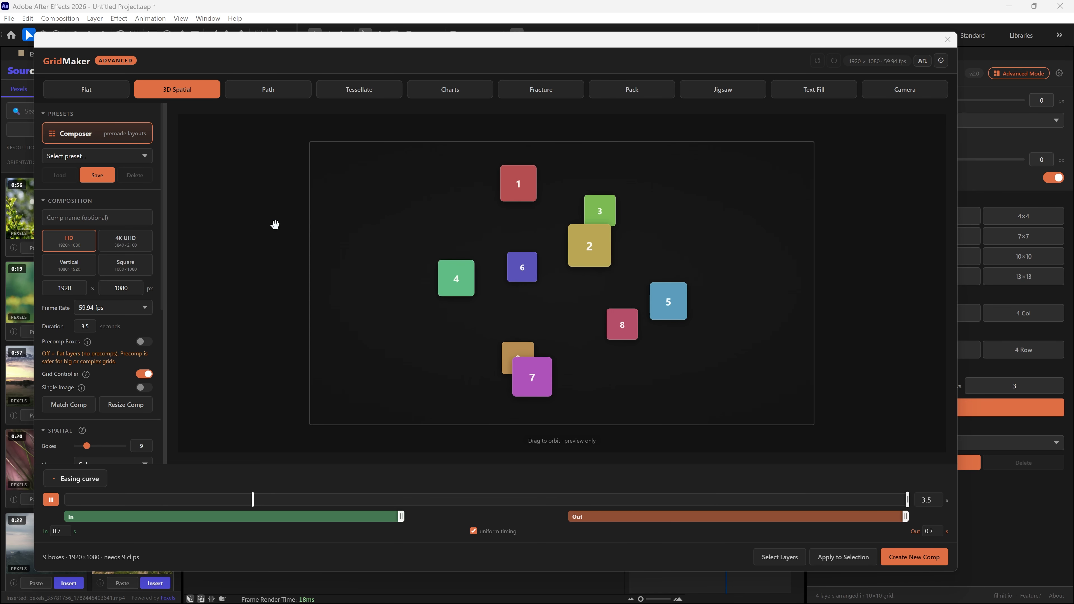
Open the Path layout, try the Square and Star path shapes, and set the shape back to Circle
{"action": "left_click", "coordinate": [263, 90]}
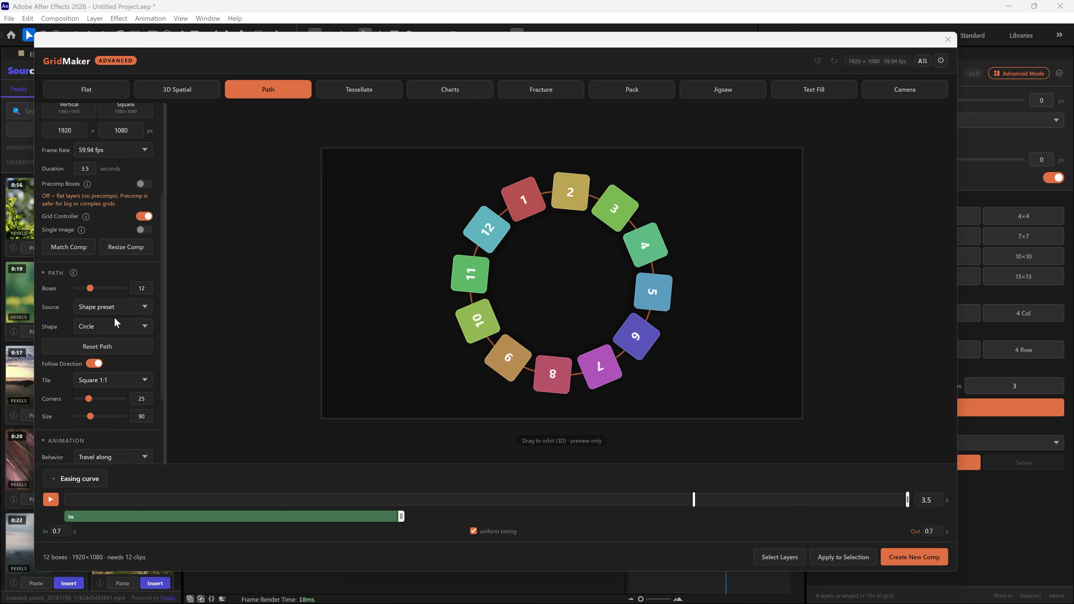
{"action": "left_click", "coordinate": [135, 305]}
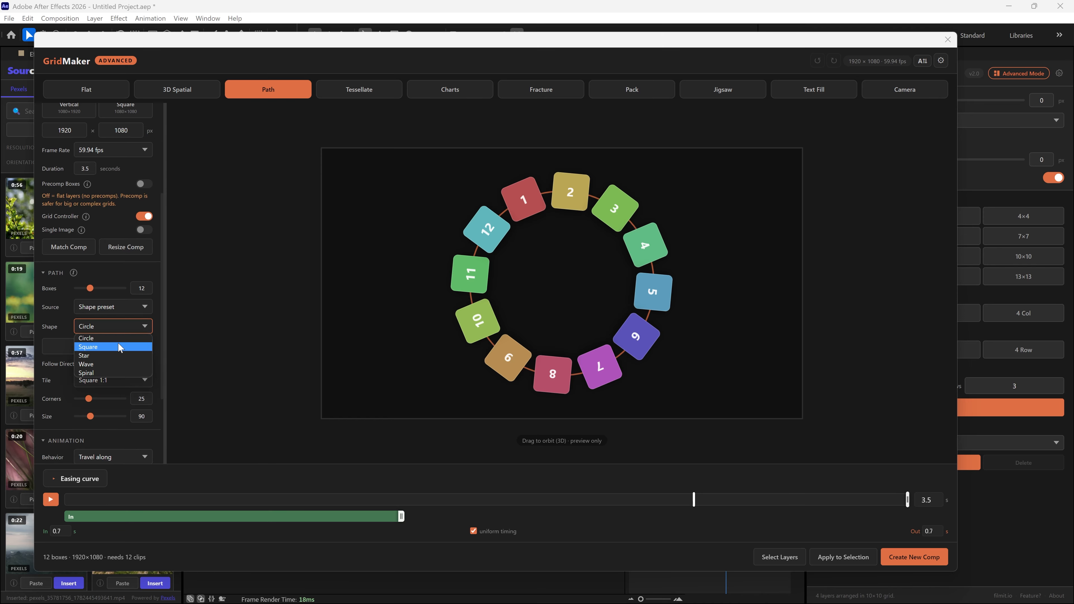
{"action": "left_click", "coordinate": [119, 347]}
{"action": "left_click", "coordinate": [106, 356]}
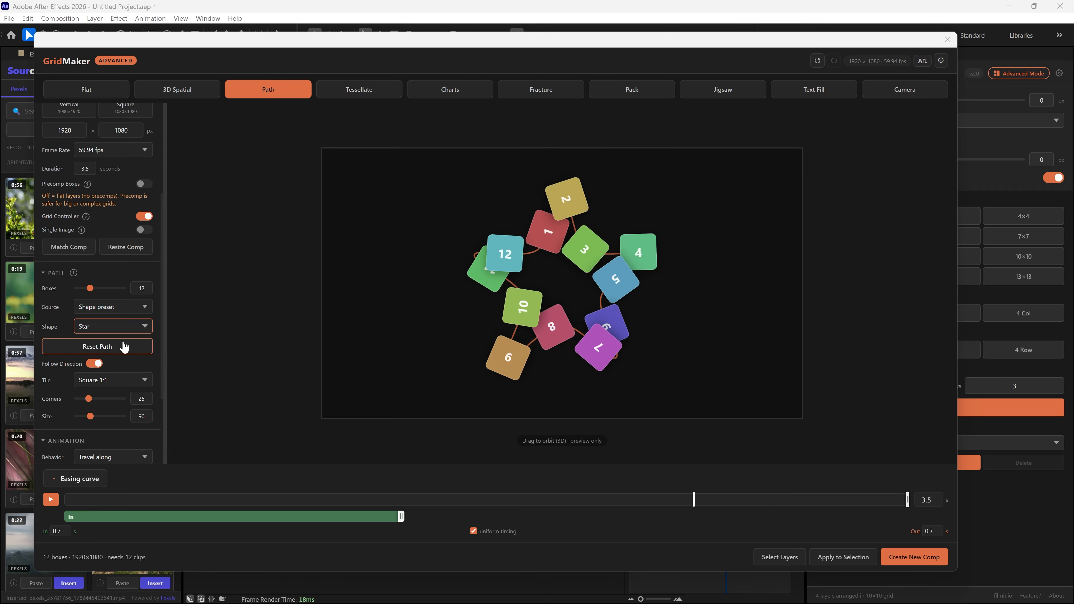
{"action": "left_click", "coordinate": [121, 329]}
{"action": "left_click", "coordinate": [113, 336]}
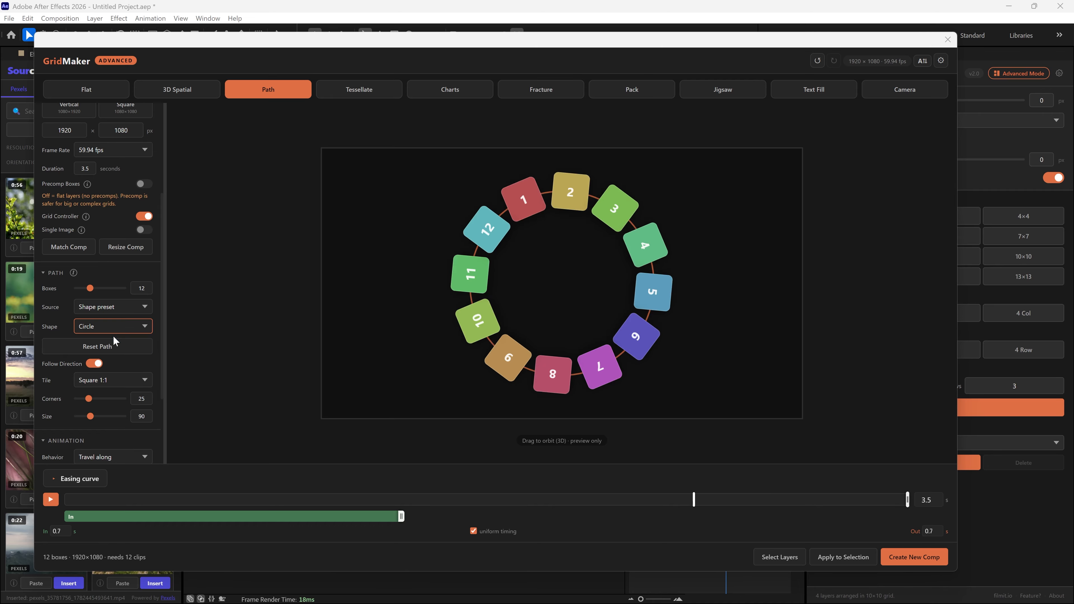
Switch to the Tessellate layout, try Triangle and Diamond tiles, and set the tile shape to Square
{"action": "left_click", "coordinate": [359, 89]}
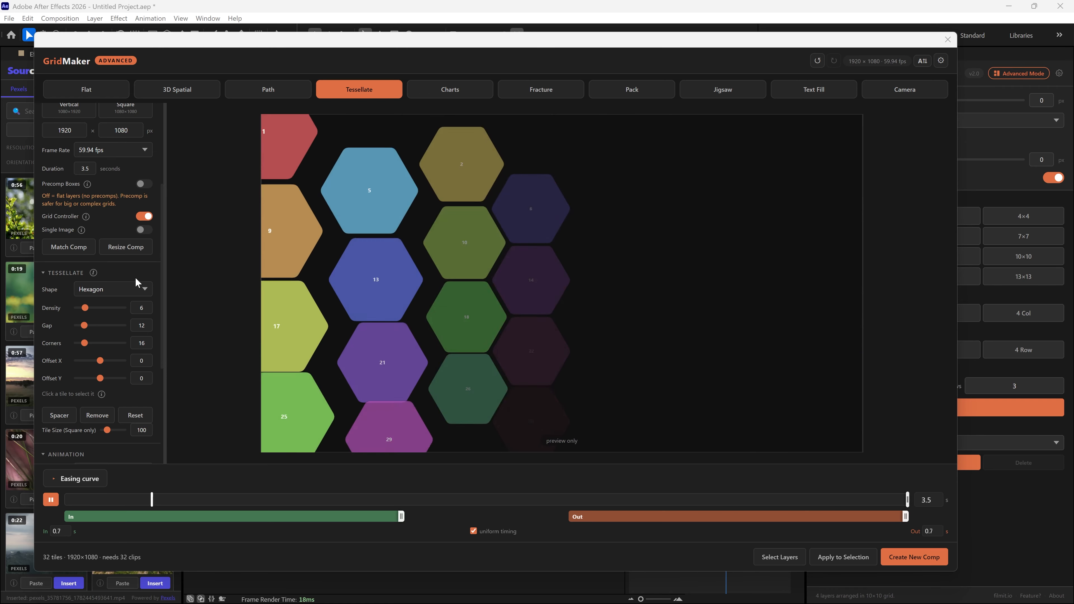
{"action": "left_click", "coordinate": [129, 289]}
{"action": "left_click", "coordinate": [121, 310]}
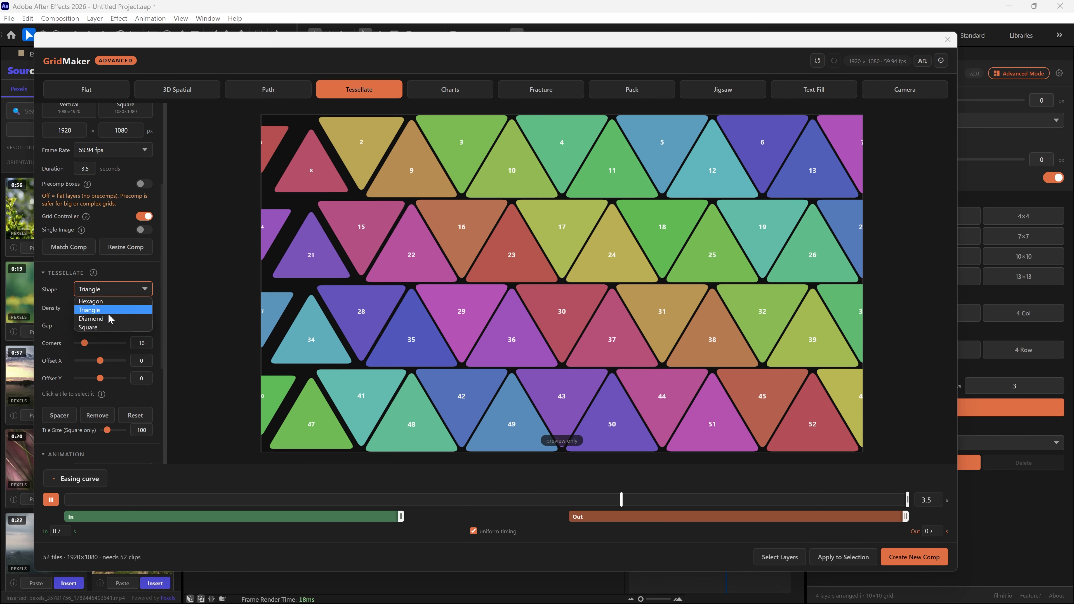
{"action": "left_click", "coordinate": [109, 318]}
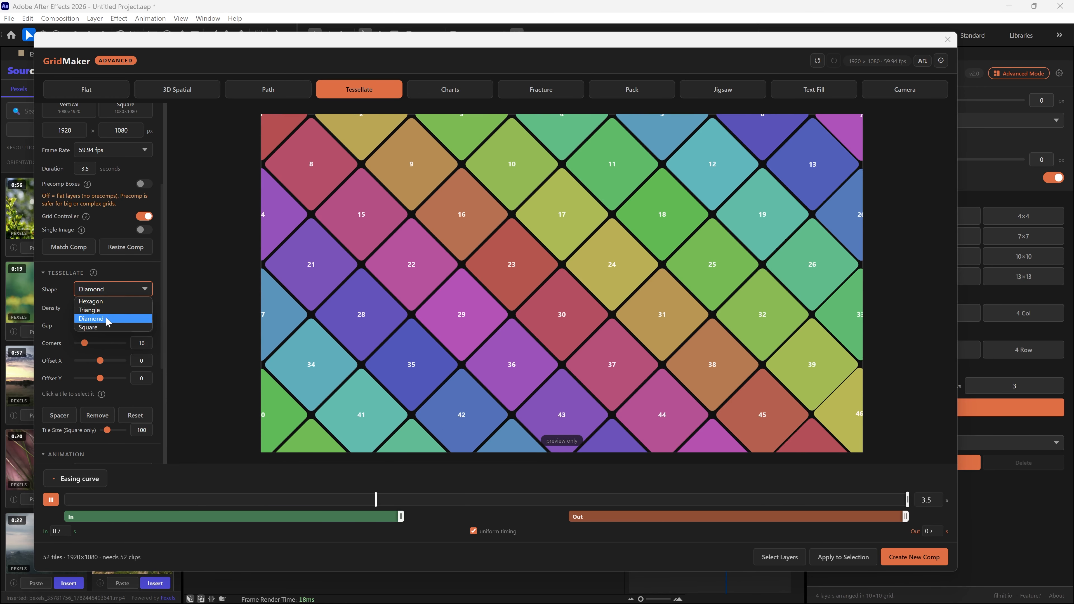
{"action": "left_click", "coordinate": [106, 328]}
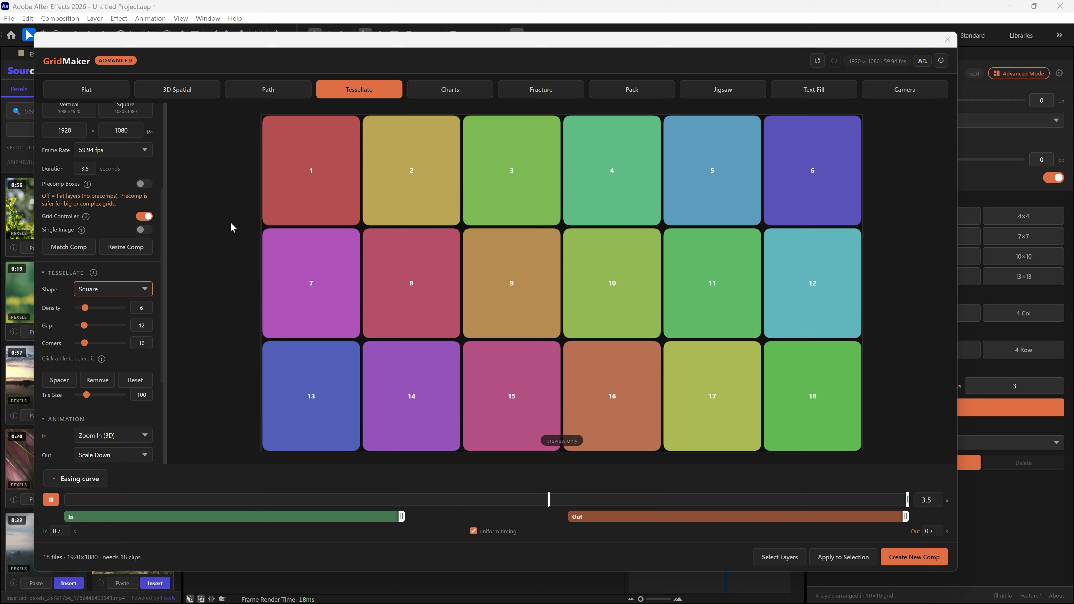
Switch to the Charts layout, try the Donut and Funnel chart types, and set the type to Stacked
{"action": "left_click", "coordinate": [450, 87]}
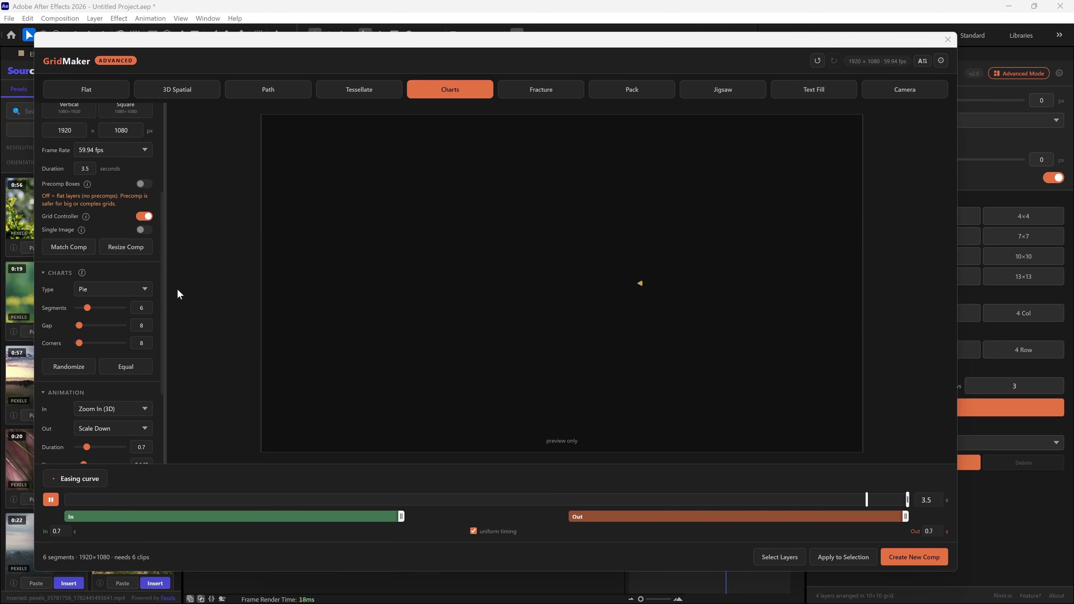
{"action": "left_click", "coordinate": [130, 291]}
{"action": "left_click", "coordinate": [88, 309]}
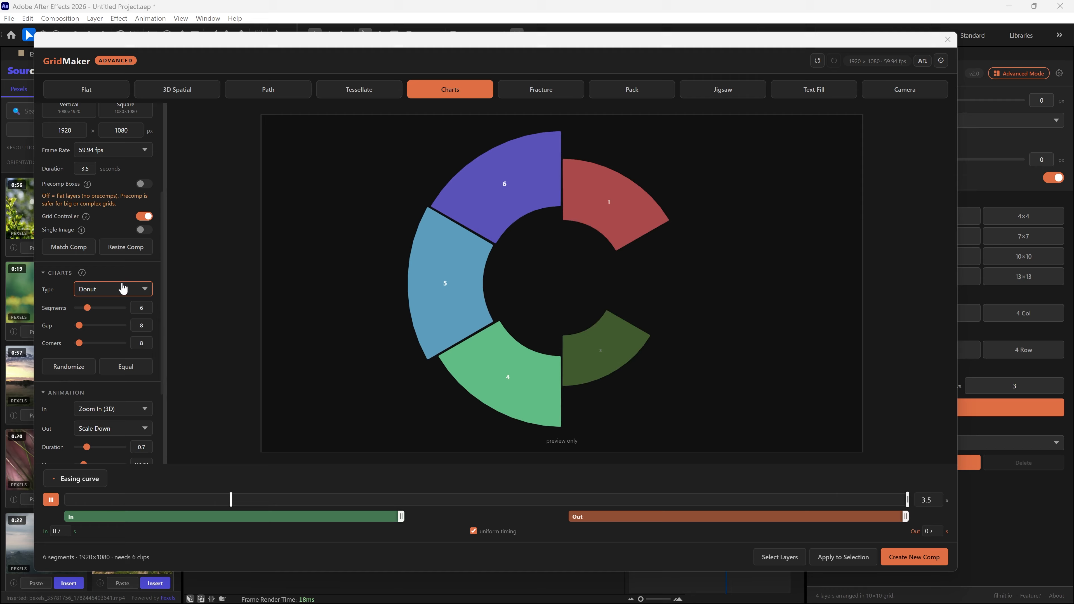
{"action": "left_click", "coordinate": [118, 289]}
{"action": "left_click", "coordinate": [86, 335]}
{"action": "left_click", "coordinate": [139, 292]}
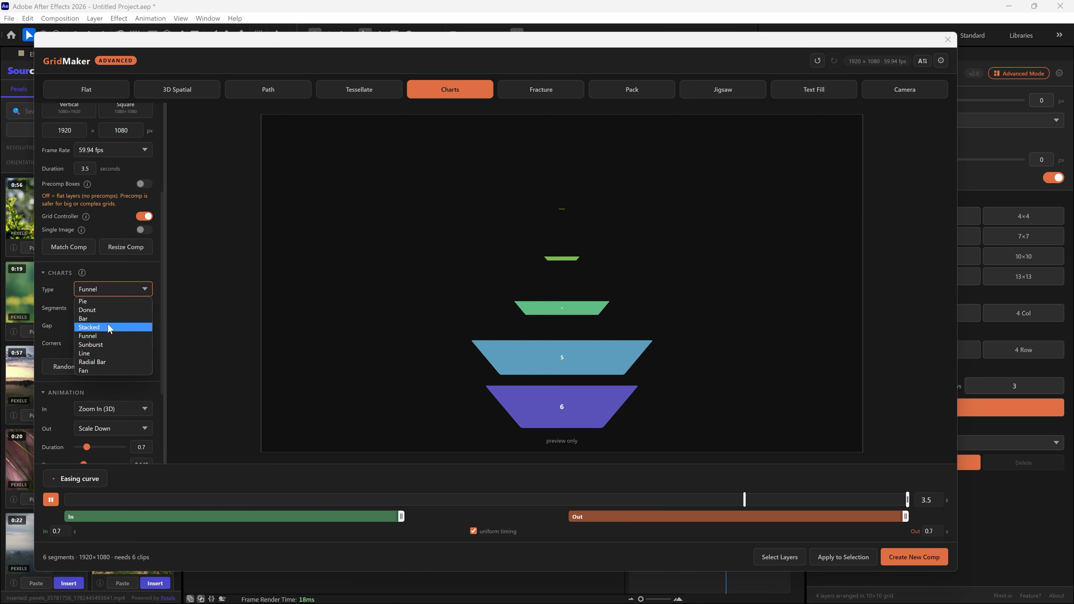
{"action": "left_click", "coordinate": [105, 326]}
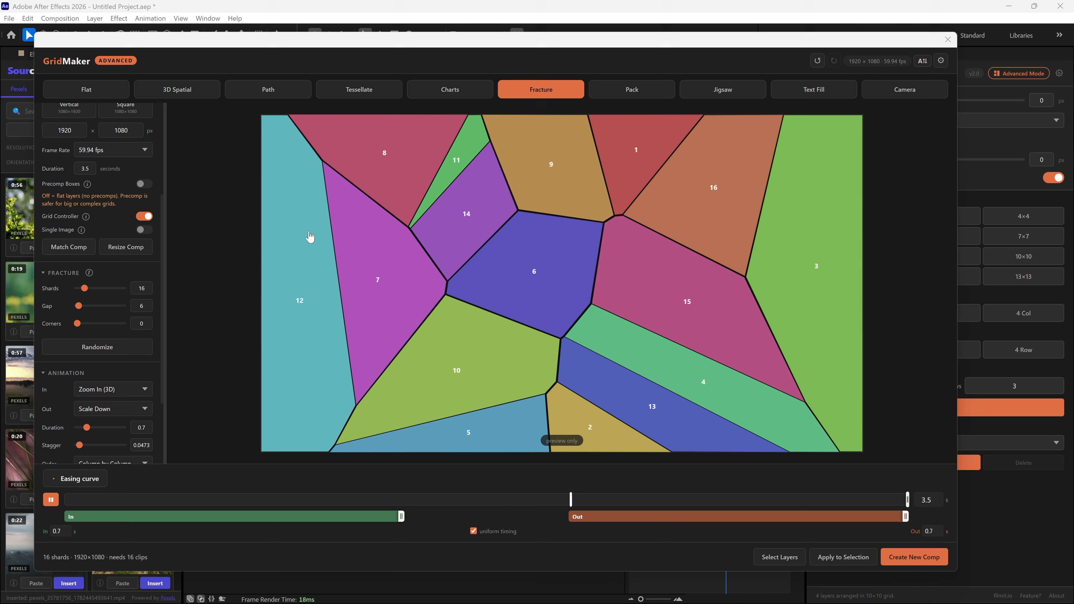
Set the Fracture layout to 4 shards with a gap of 105 and corners of 51
{"action": "left_click", "coordinate": [88, 288]}
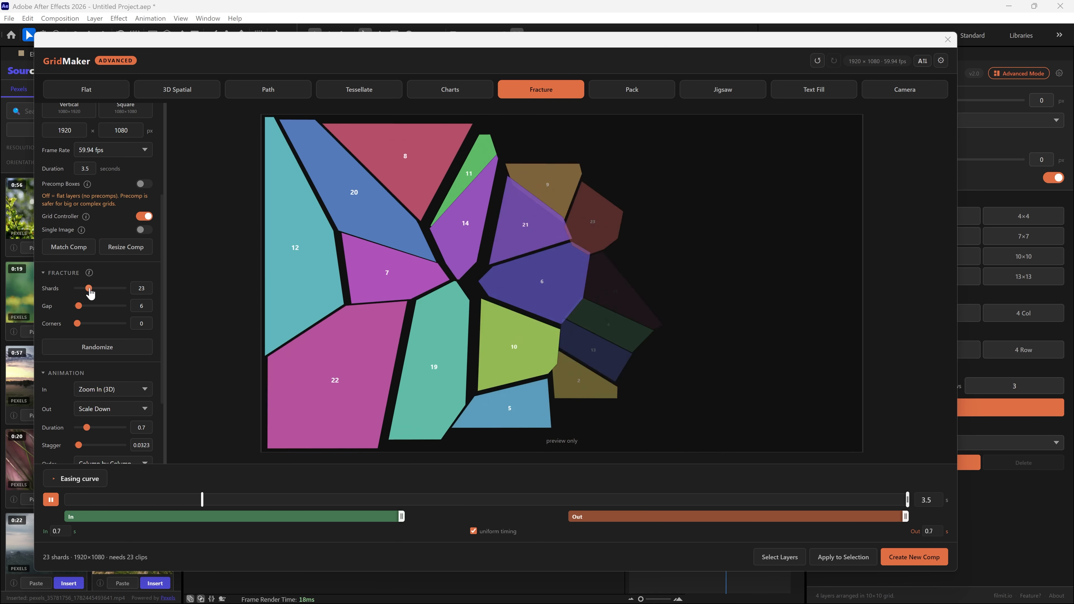
{"action": "mouse_move", "coordinate": [89, 288]}
{"action": "left_mouse_down"}
{"action": "mouse_move", "coordinate": [130, 290]}
{"action": "mouse_move", "coordinate": [71, 291]}
{"action": "left_mouse_up"}
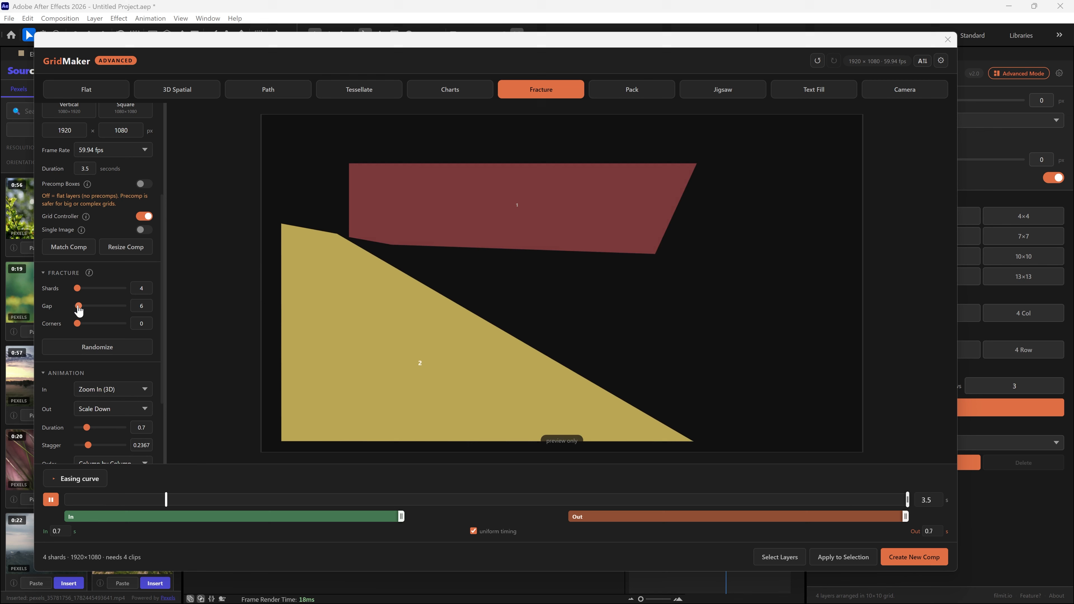
{"action": "left_click_drag", "start_coordinate": [79, 306], "coordinate": [100, 324]}
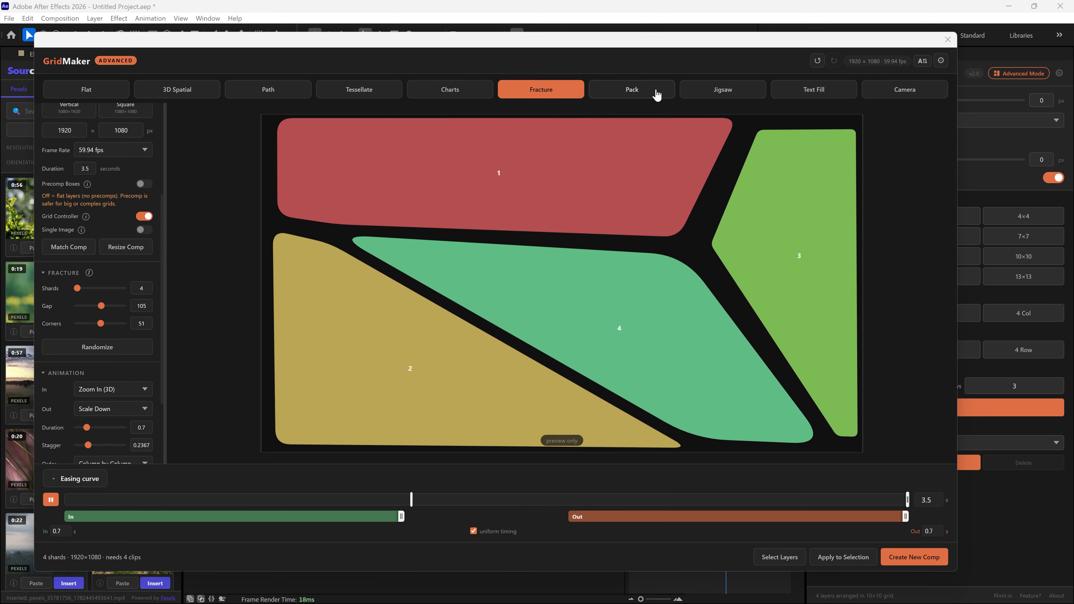
Switch to the Pack layout and set it to 66 circles with a gap of 0
{"action": "left_click", "coordinate": [631, 89]}
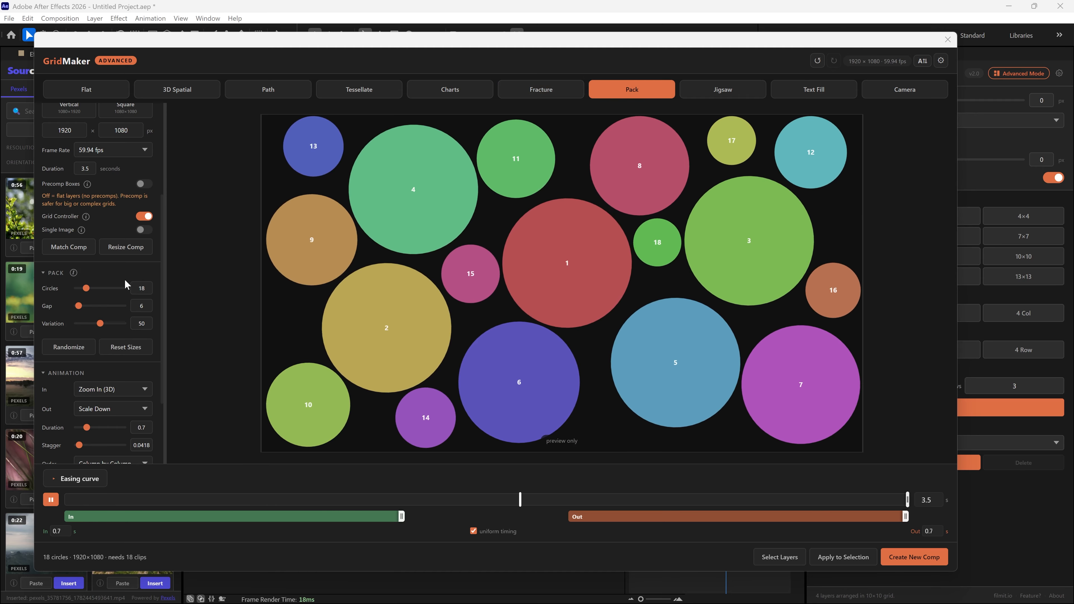
{"action": "left_click", "coordinate": [114, 288]}
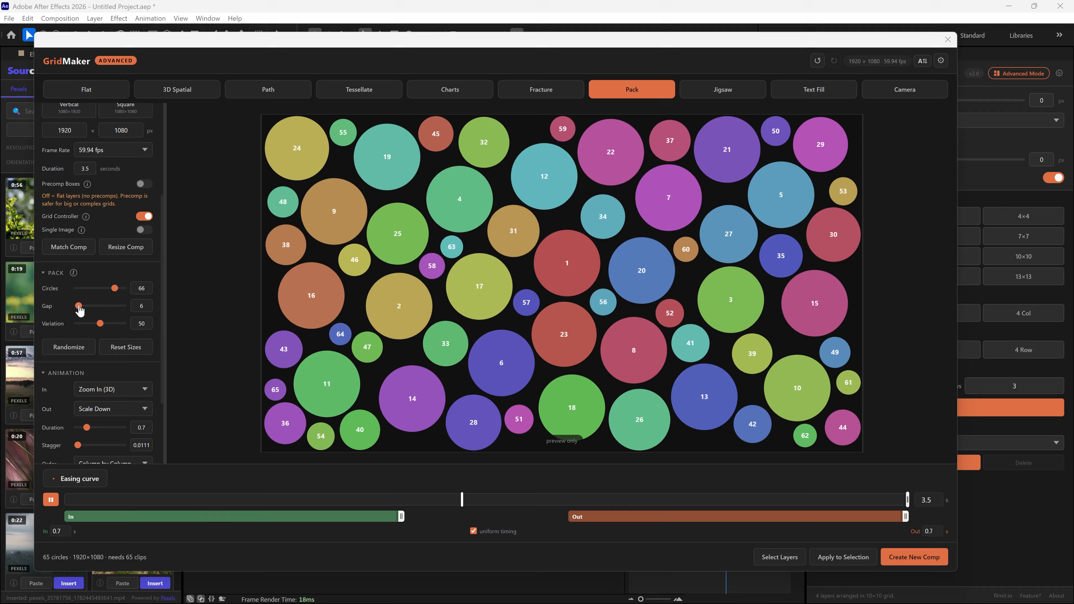
{"action": "left_click_drag", "start_coordinate": [79, 306], "coordinate": [75, 306]}
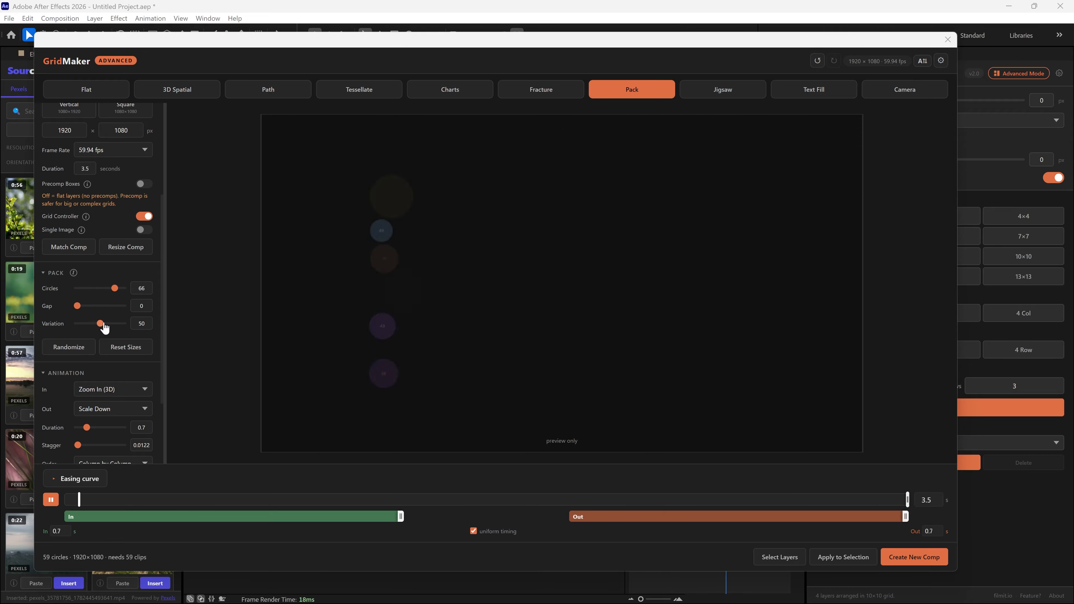
Switch to the Jigsaw layout and set Pieces to 17 and Knob to 28
{"action": "left_click", "coordinate": [722, 89]}
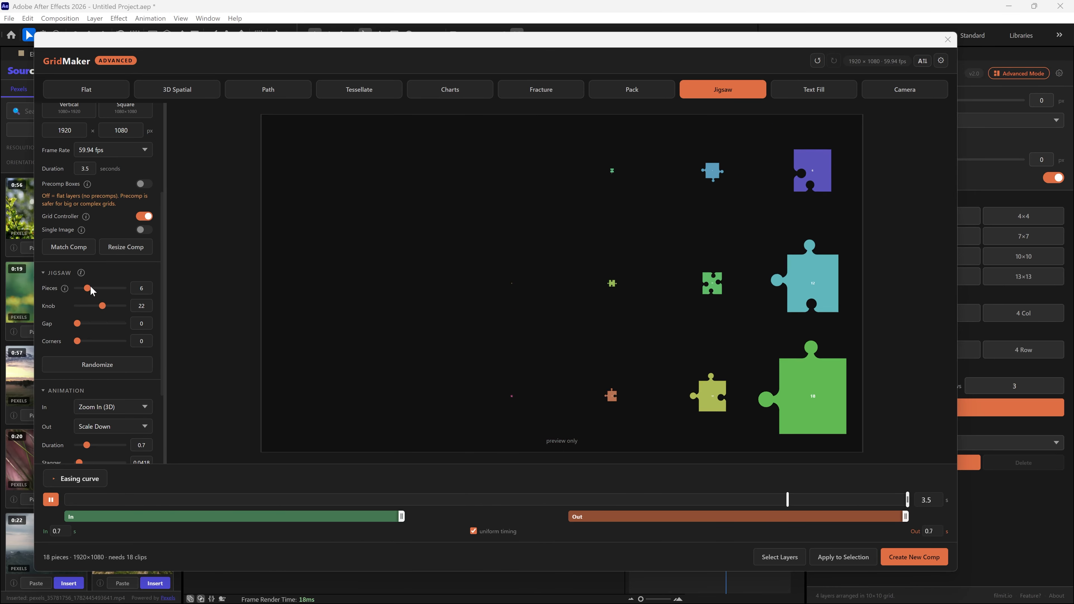
{"action": "left_click_drag", "start_coordinate": [89, 287], "coordinate": [116, 296]}
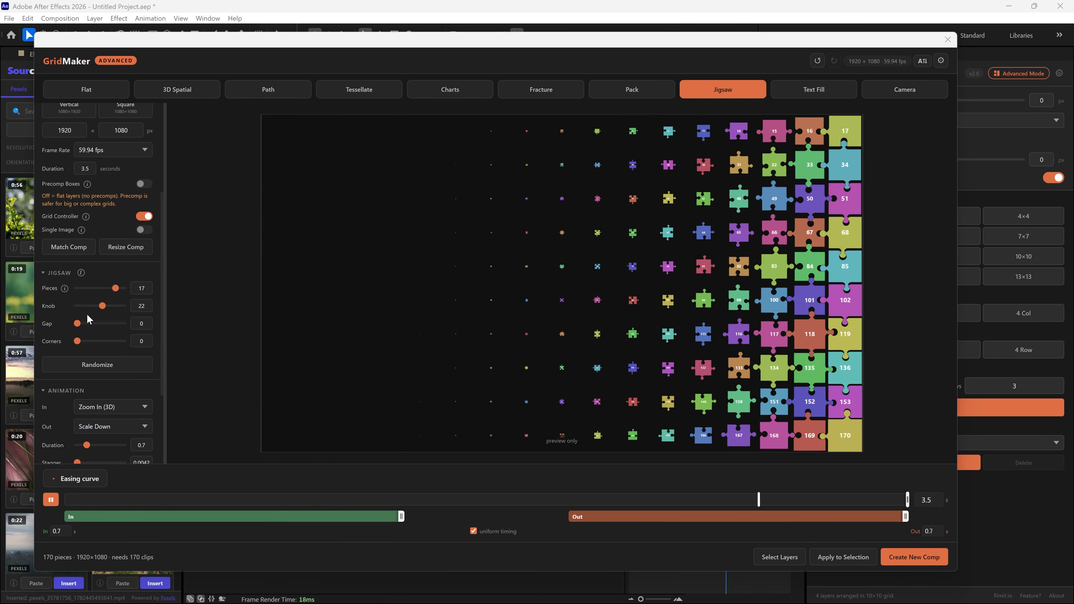
{"action": "left_click_drag", "start_coordinate": [102, 305], "coordinate": [109, 305]}
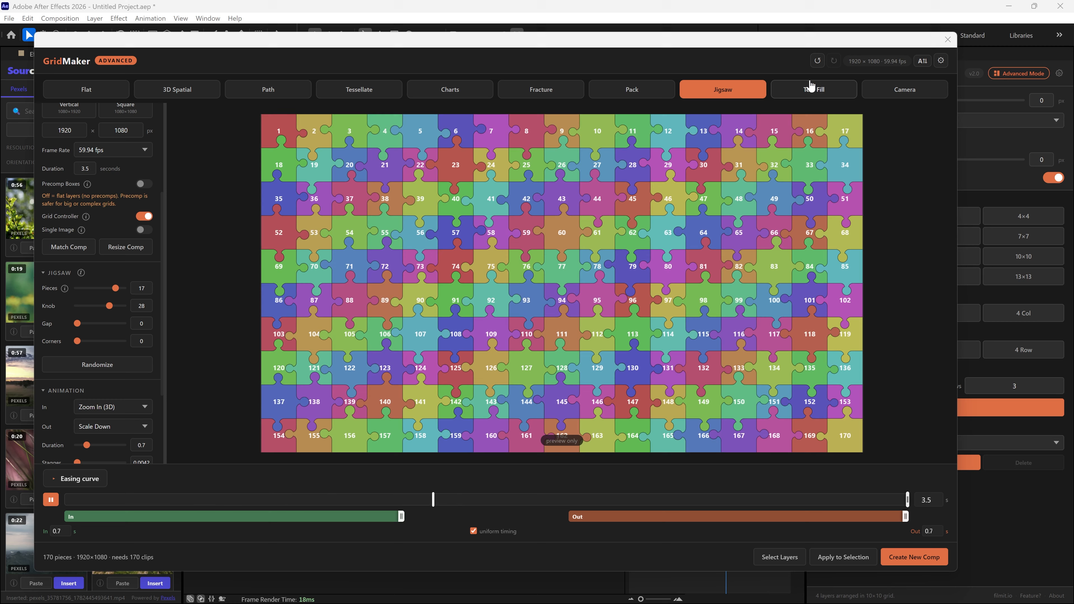
Switch to the Text Fill layout and set the GRID word pattern to 15 columns with a gap of 57
{"action": "left_click", "coordinate": [811, 88]}
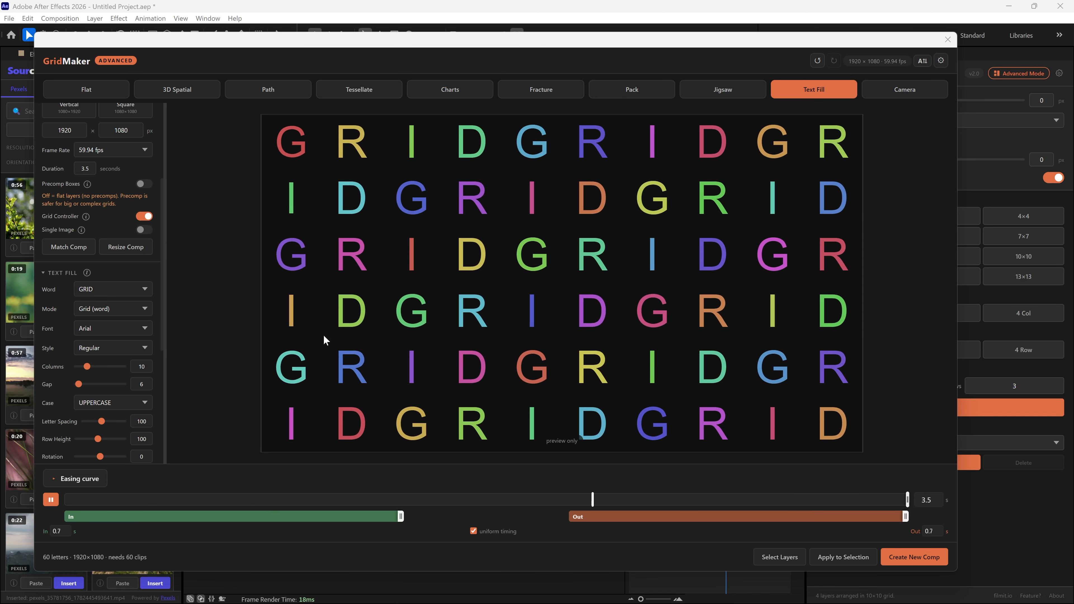
{"action": "left_click_drag", "start_coordinate": [88, 369], "coordinate": [87, 389]}
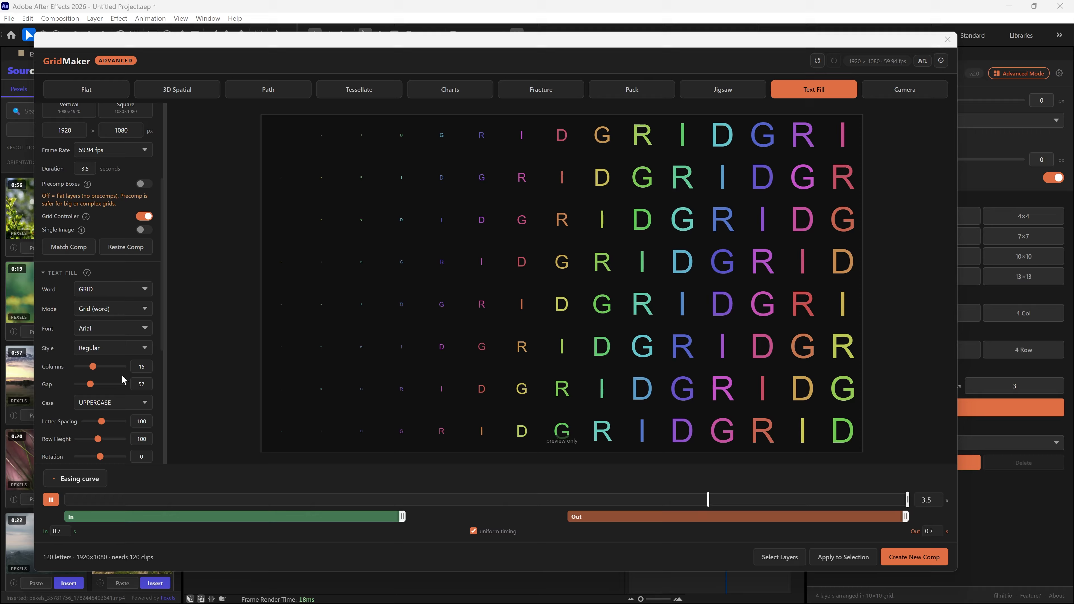
{"action": "scroll", "coordinate": [121, 374], "scroll_direction": "down", "scroll_amount": 1}
{"action": "scroll", "coordinate": [121, 374], "scroll_direction": "up", "scroll_amount": 1}
Switch to the Camera layout and set the first and sixth shots to Full Grid
{"action": "left_click", "coordinate": [885, 98]}
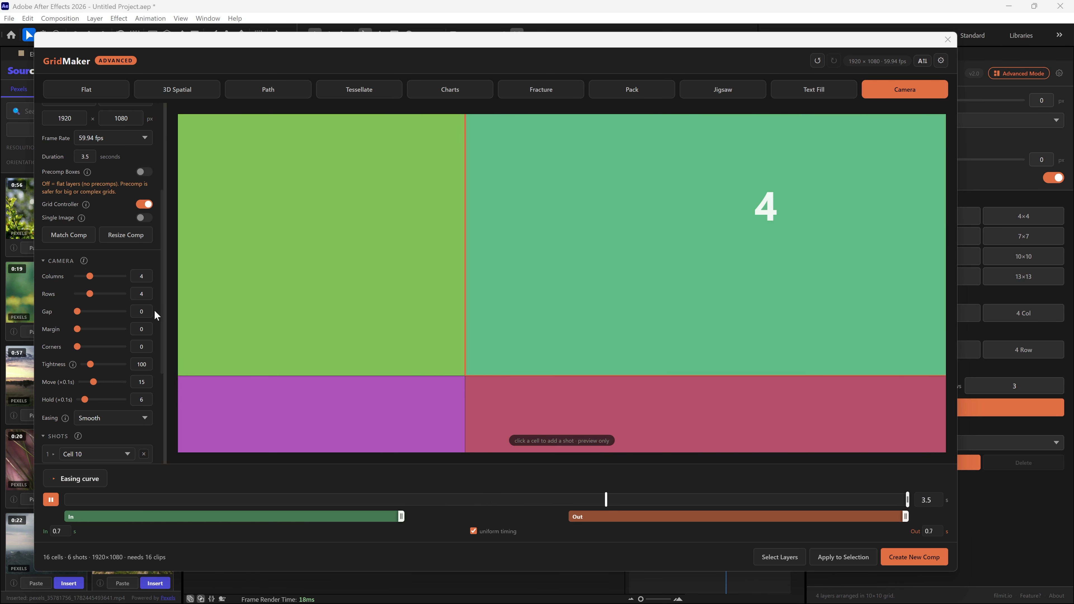
{"action": "scroll", "coordinate": [123, 323], "scroll_direction": "down", "scroll_amount": 4}
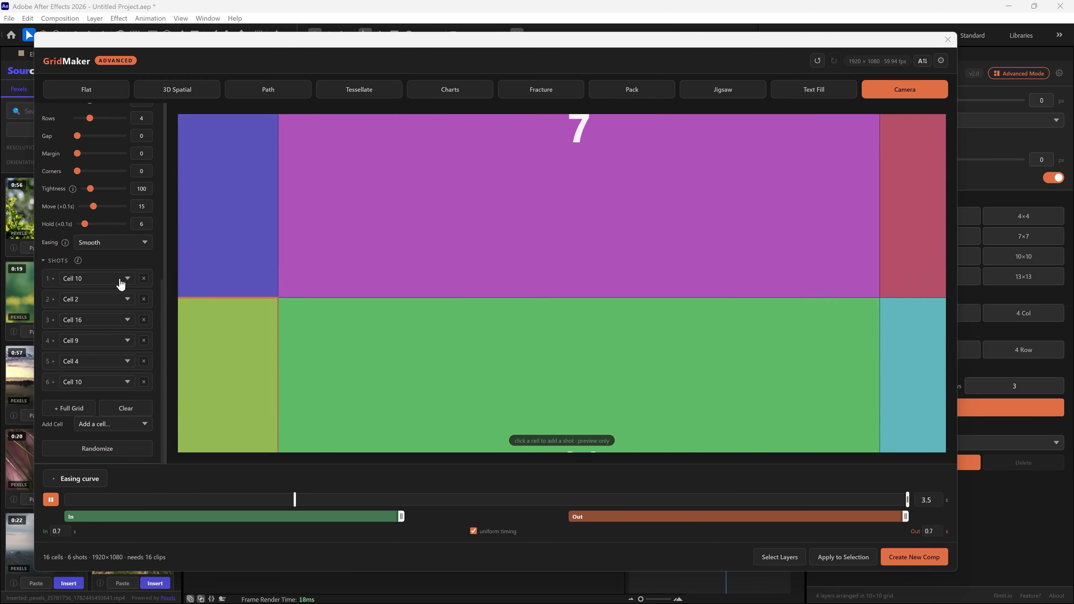
{"action": "left_click", "coordinate": [120, 281]}
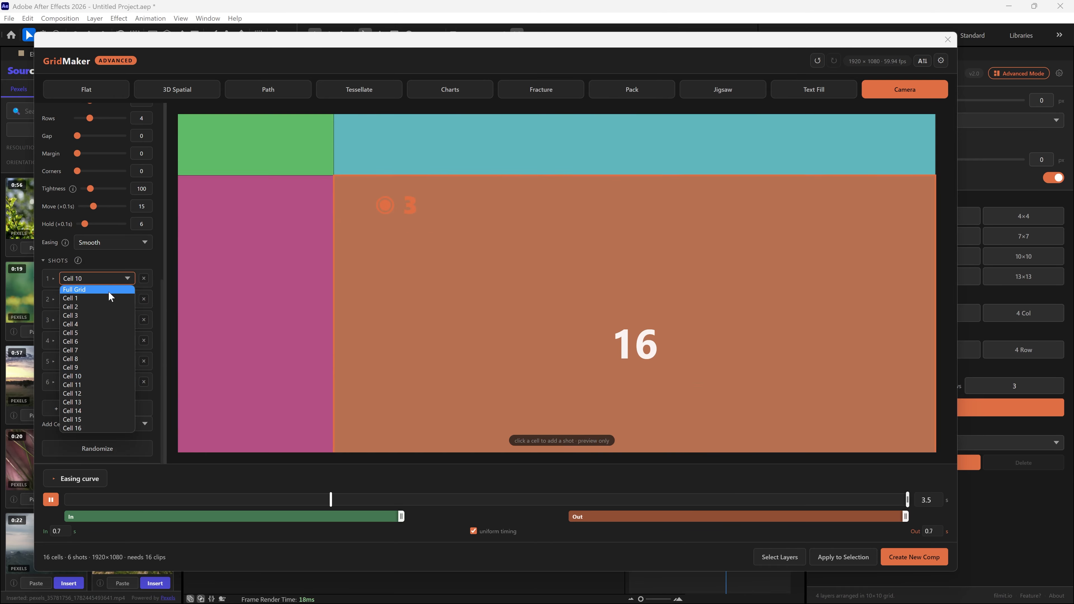
{"action": "left_click", "coordinate": [98, 292]}
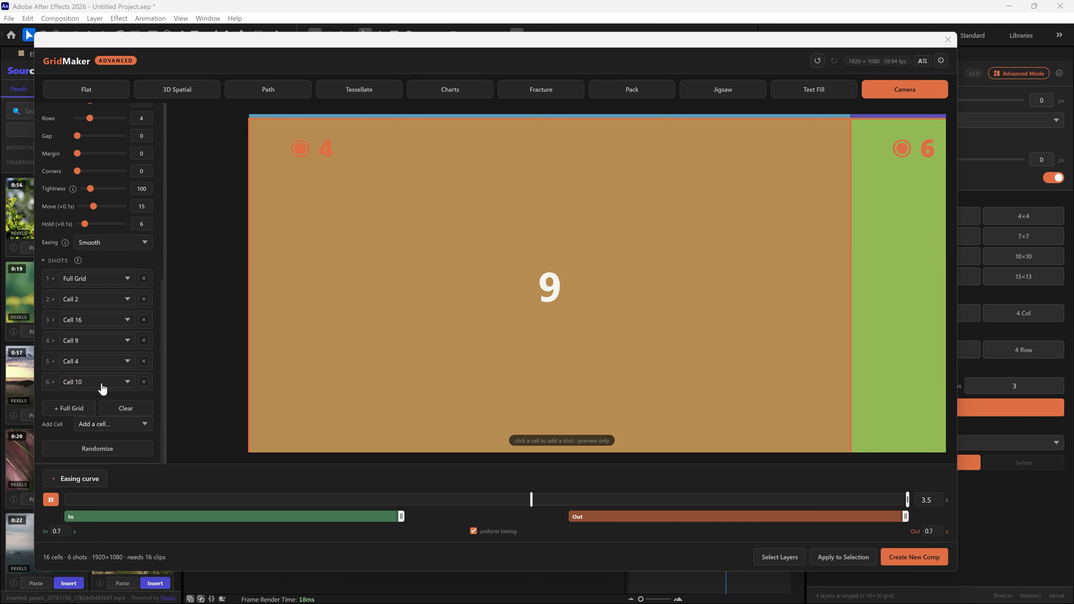
{"action": "left_click", "coordinate": [102, 387]}
{"action": "left_click", "coordinate": [100, 394]}
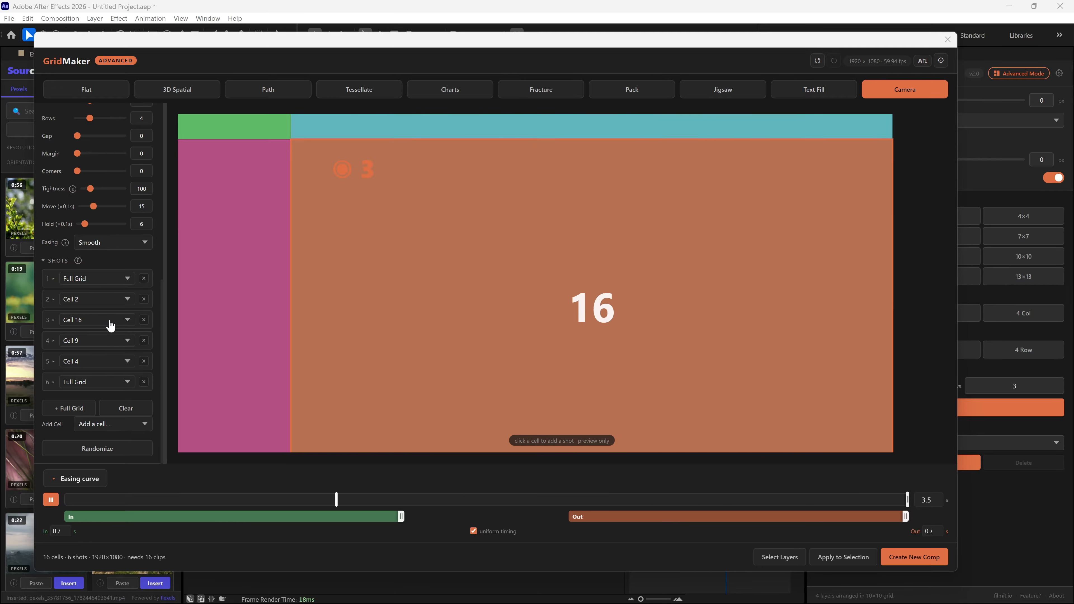
Try the camera grid at 8 columns and 8 rows, and return it to 4 columns and 4 rows
{"action": "scroll", "coordinate": [125, 279], "scroll_direction": "up", "scroll_amount": 6}
{"action": "scroll", "coordinate": [128, 268], "scroll_direction": "down", "scroll_amount": 3}
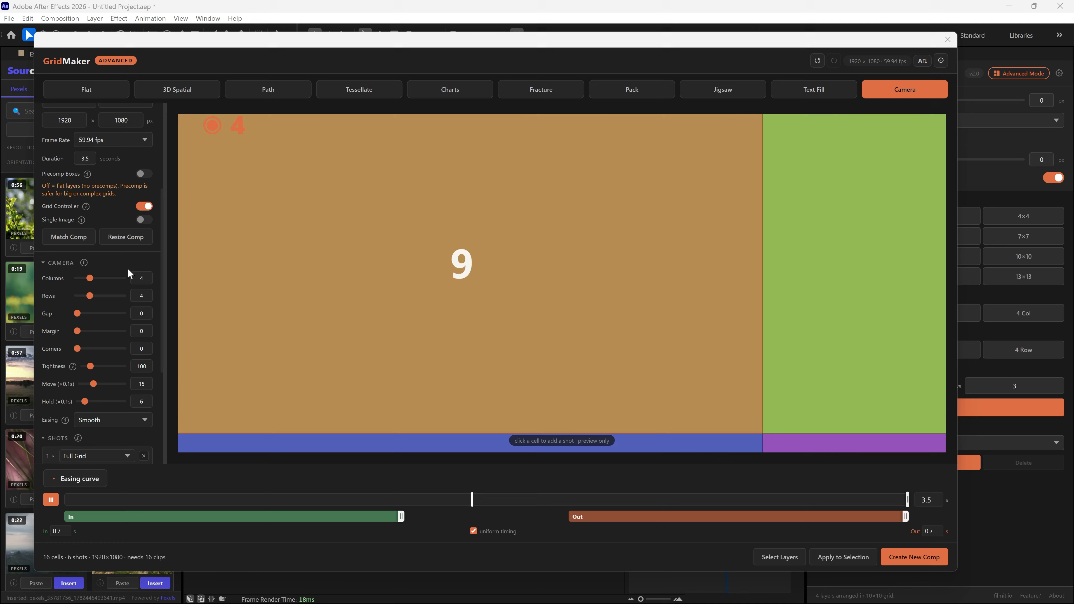
{"action": "left_click_drag", "start_coordinate": [90, 223], "coordinate": [107, 246]}
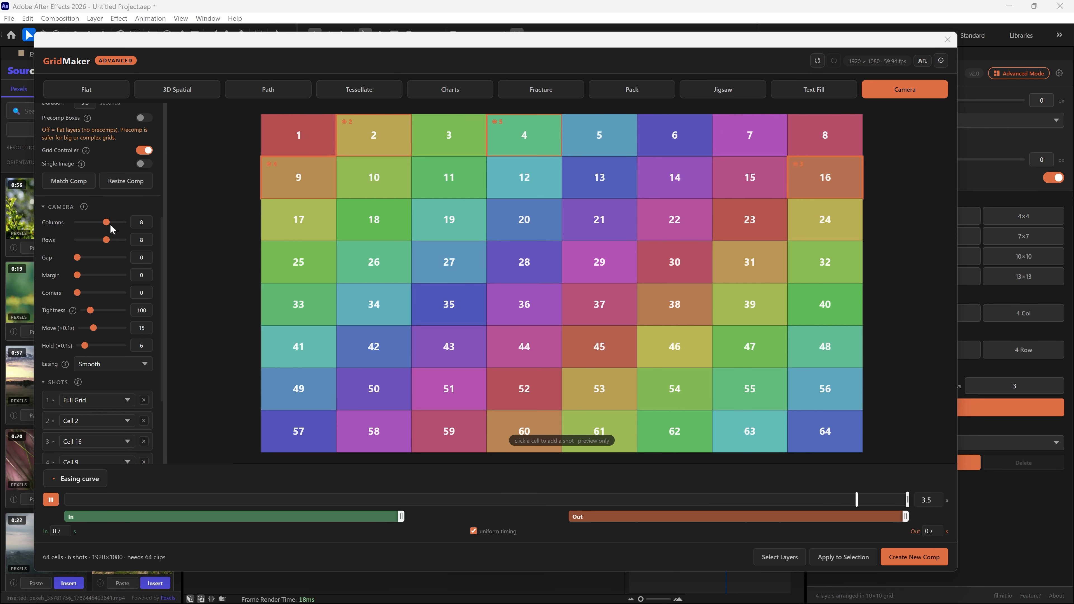
{"action": "mouse_move", "coordinate": [106, 222]}
{"action": "left_mouse_down"}
{"action": "mouse_move", "coordinate": [89, 222]}
{"action": "mouse_move", "coordinate": [102, 240]}
{"action": "left_mouse_up"}
{"action": "left_click_drag", "start_coordinate": [93, 240], "coordinate": [90, 240]}
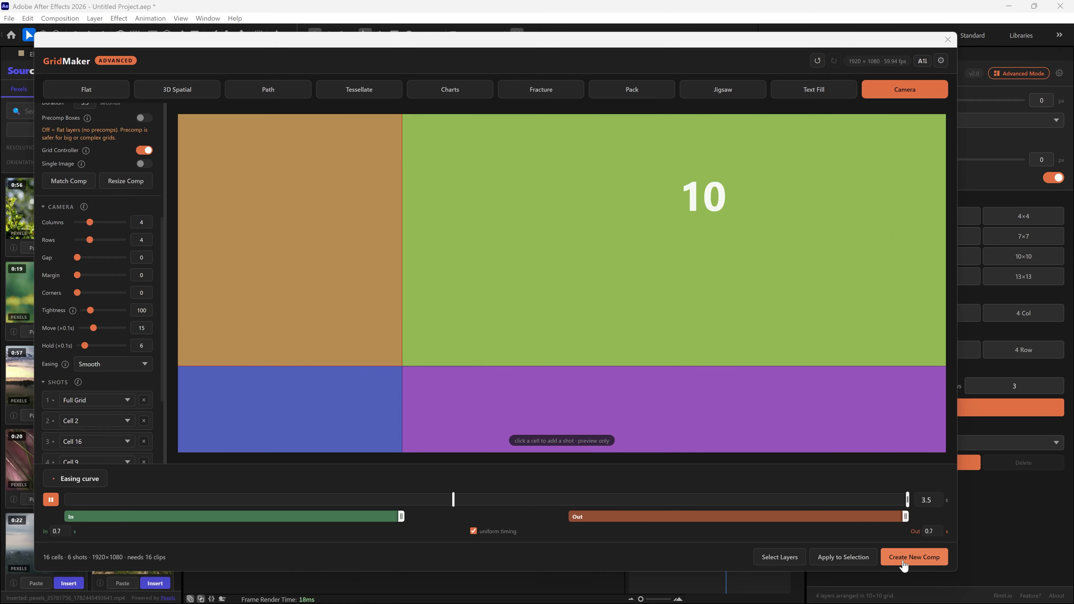
Create a new composition from the Camera layout, close the advanced window and play the camera move
{"action": "left_click", "coordinate": [909, 558]}
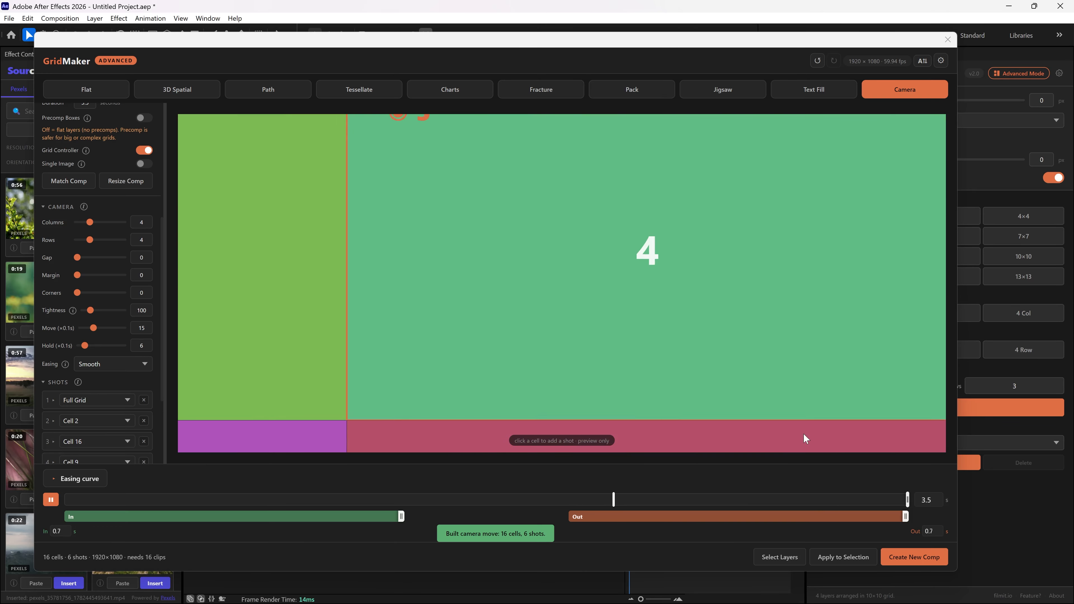
{"action": "left_click", "coordinate": [948, 39]}
{"action": "key", "text": "space"}
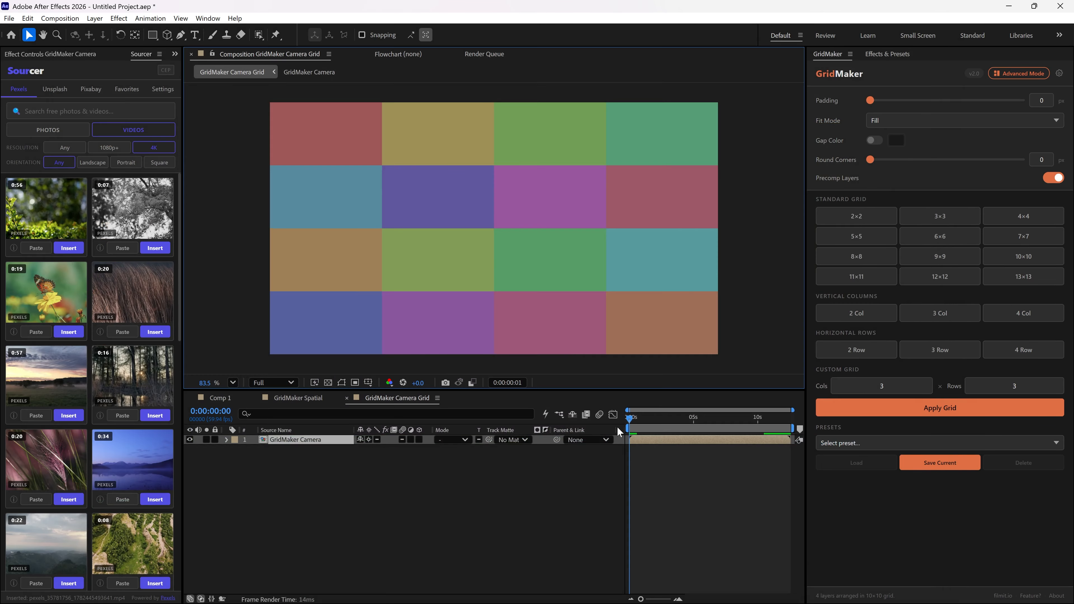